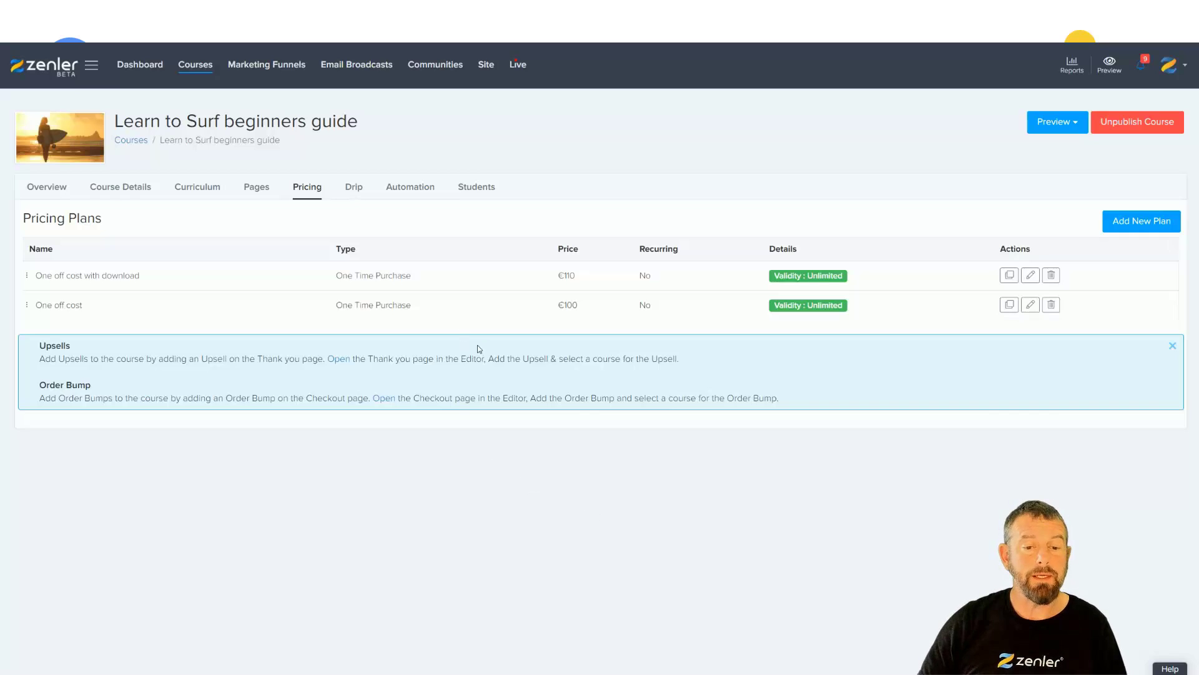
# Go to the Coupons list under Courses and start a new coupon
pyautogui.click(191, 71)
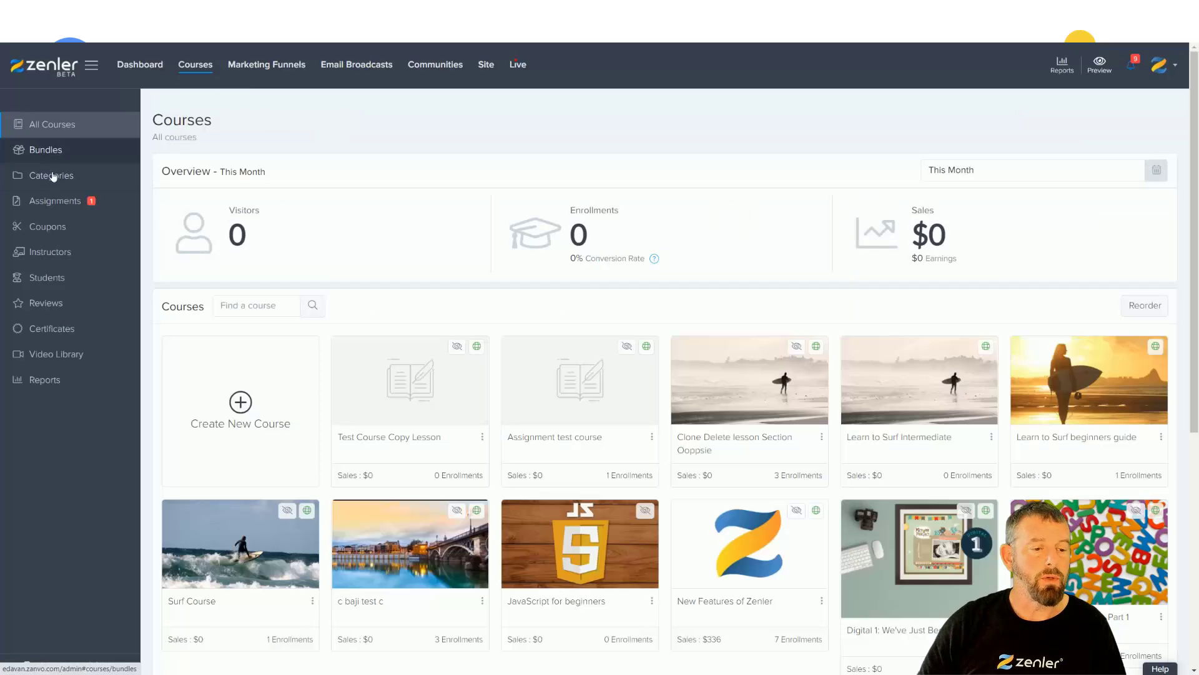
pyautogui.click(49, 226)
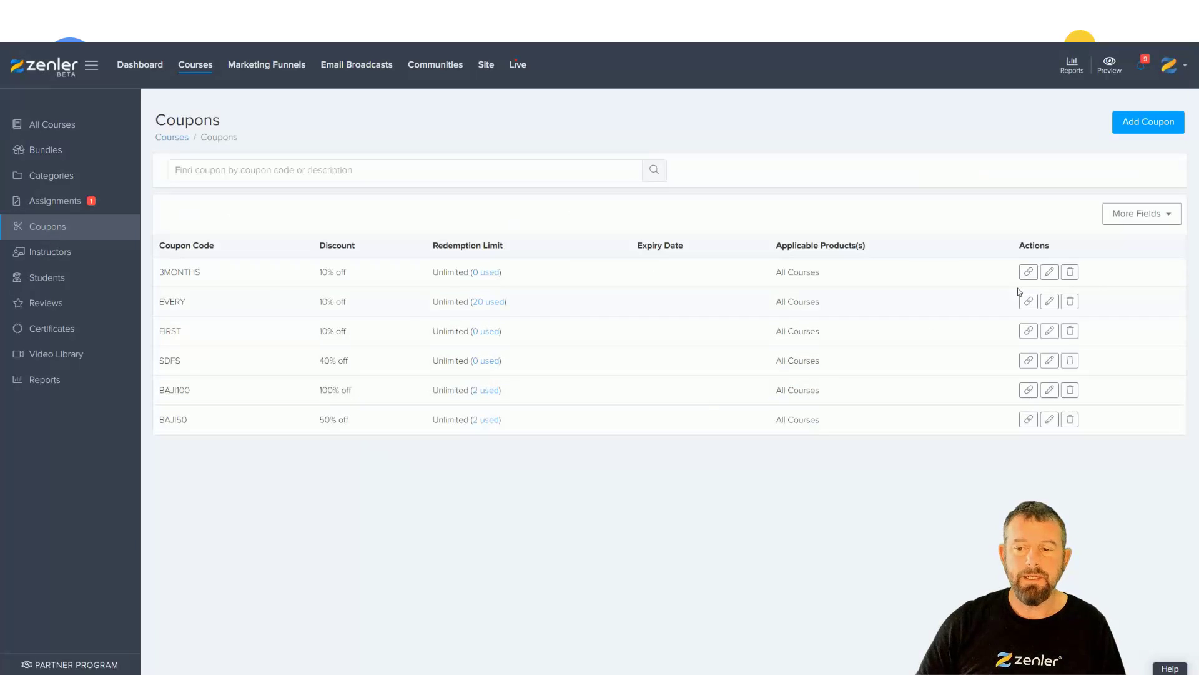
pyautogui.click(1130, 123)
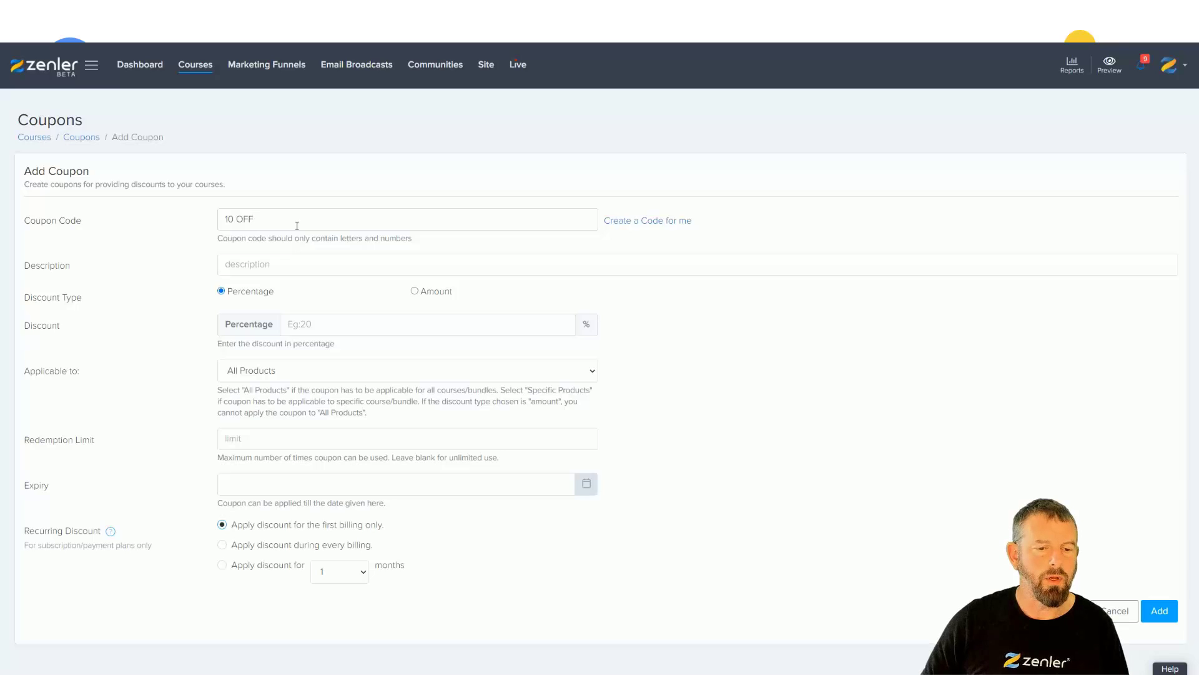
# Change the coupon code to 10OFF
pyautogui.click(225, 218)
pyautogui.write('$')
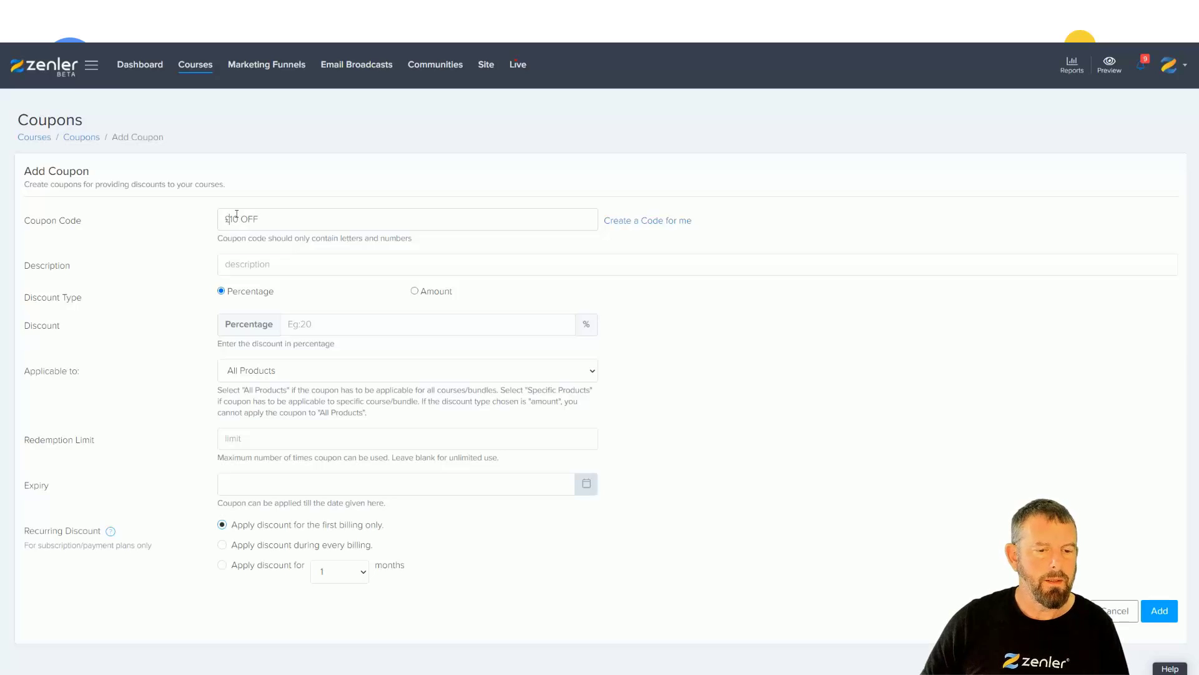
pyautogui.press('BackSpace')
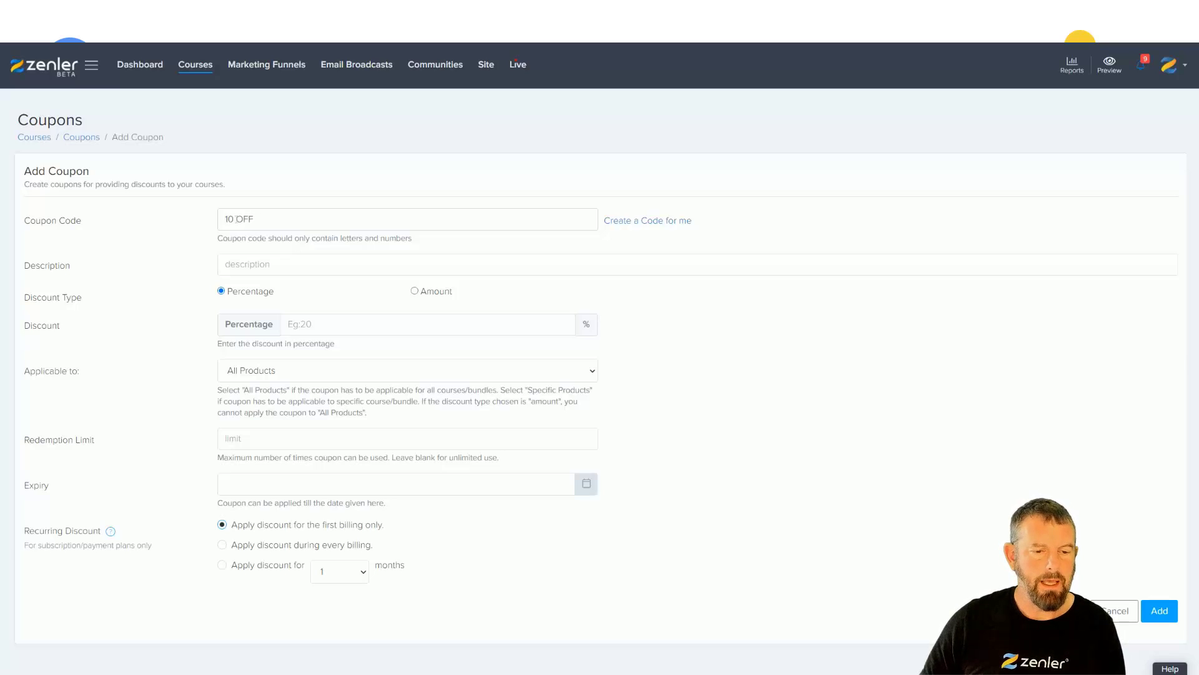
pyautogui.click(237, 219)
pyautogui.press('BackSpace')
# Enter the description '£10 OFF Purchase Price', fixing the misspelt 'Purchace'
pyautogui.press('Tab')
pyautogui.write('£10')
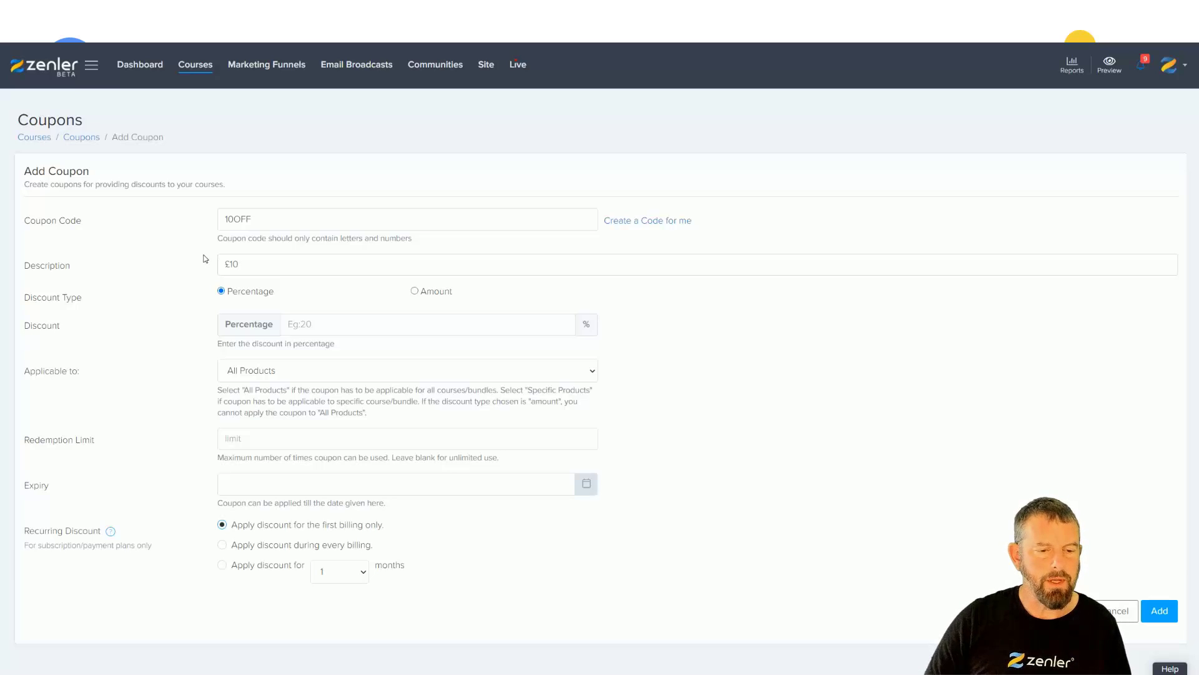
pyautogui.write(' OFF')
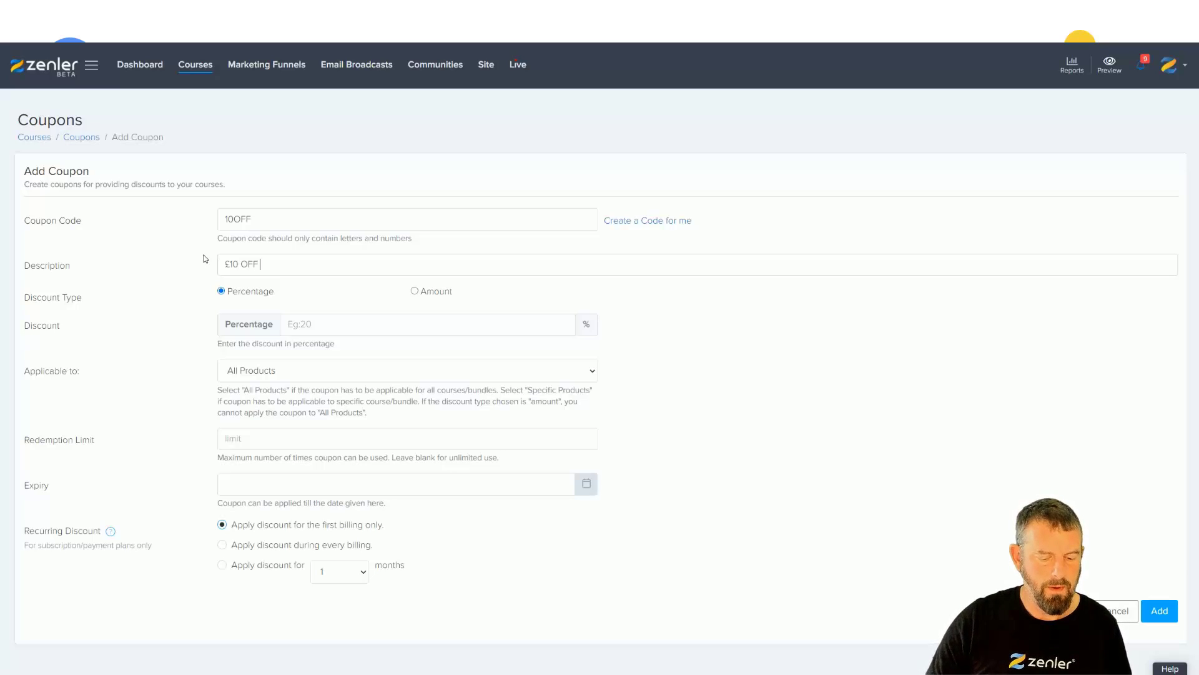
pyautogui.write(' First B')
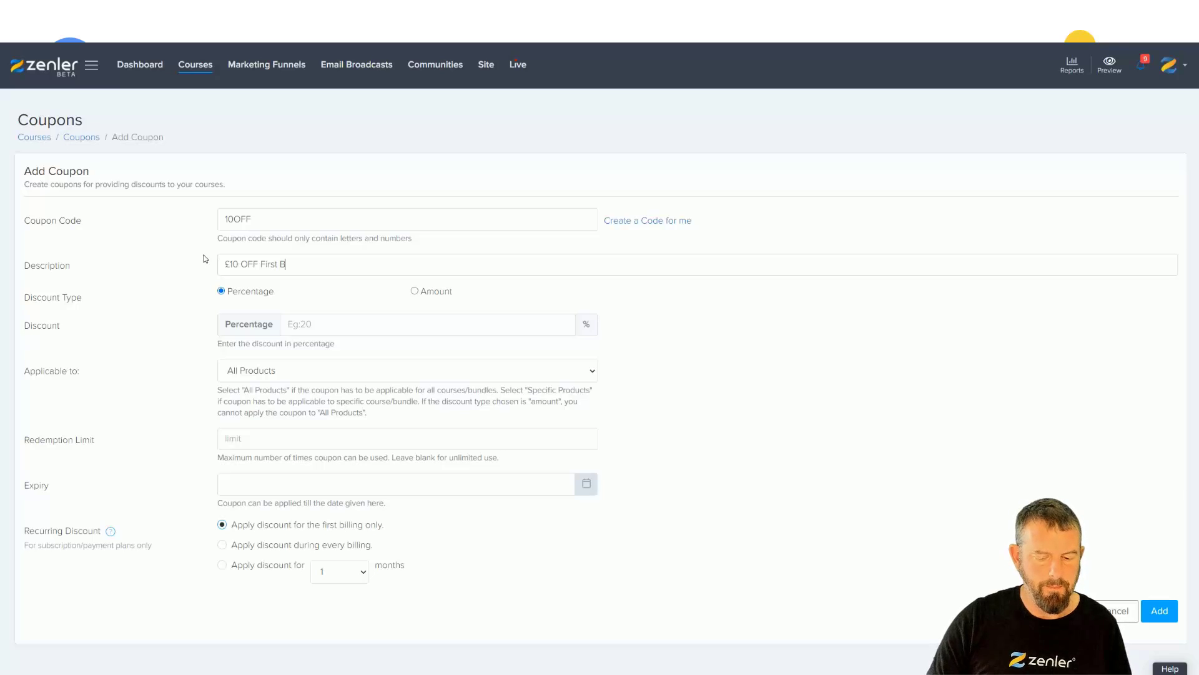
pyautogui.press('BackSpace')
pyautogui.press('BackSpace')
pyautogui.press('BackSpace')
pyautogui.press('BackSpace')
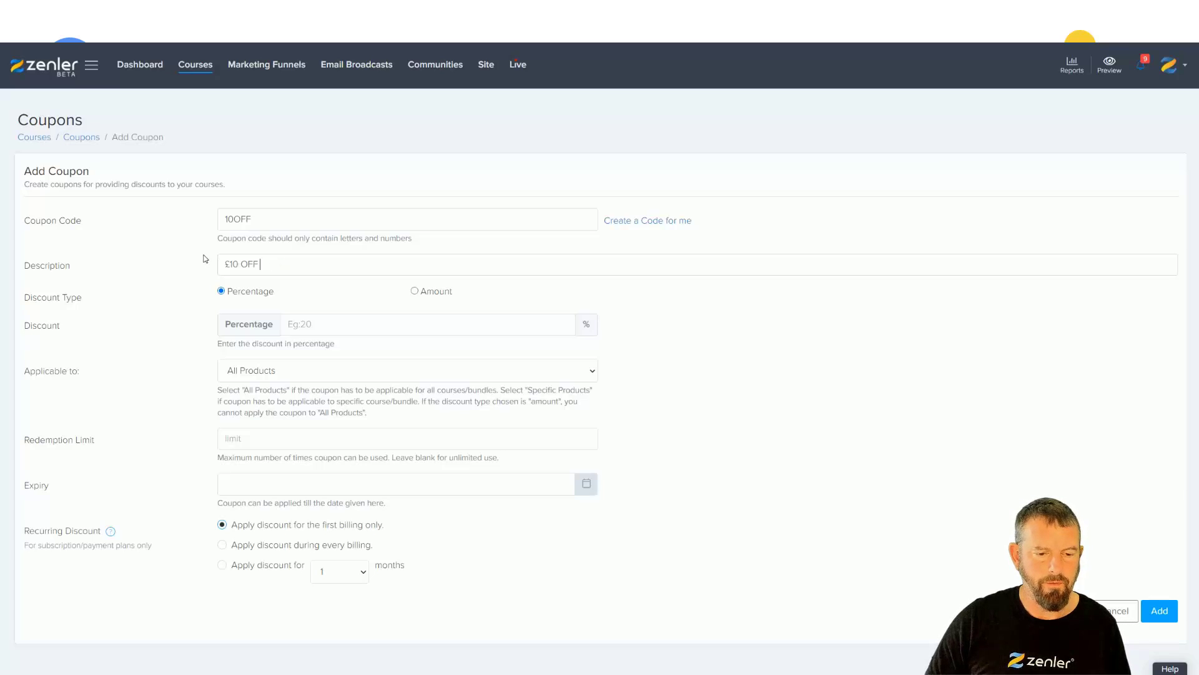
pyautogui.write('Pu')
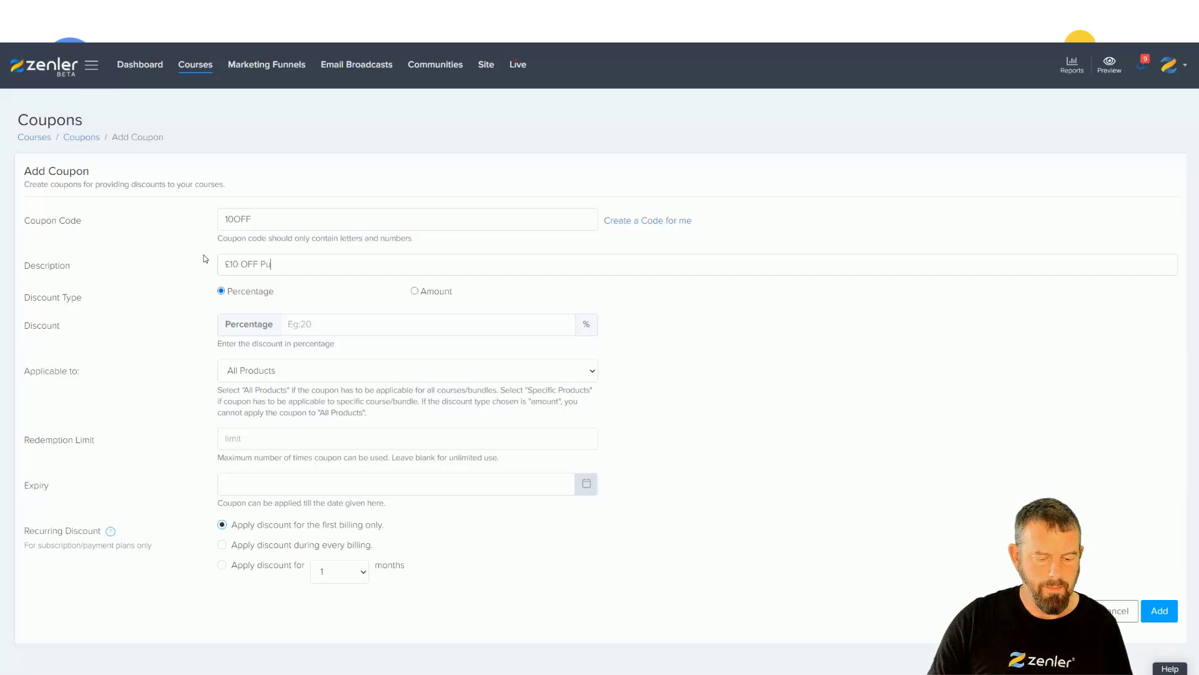
pyautogui.write('rchace Price')
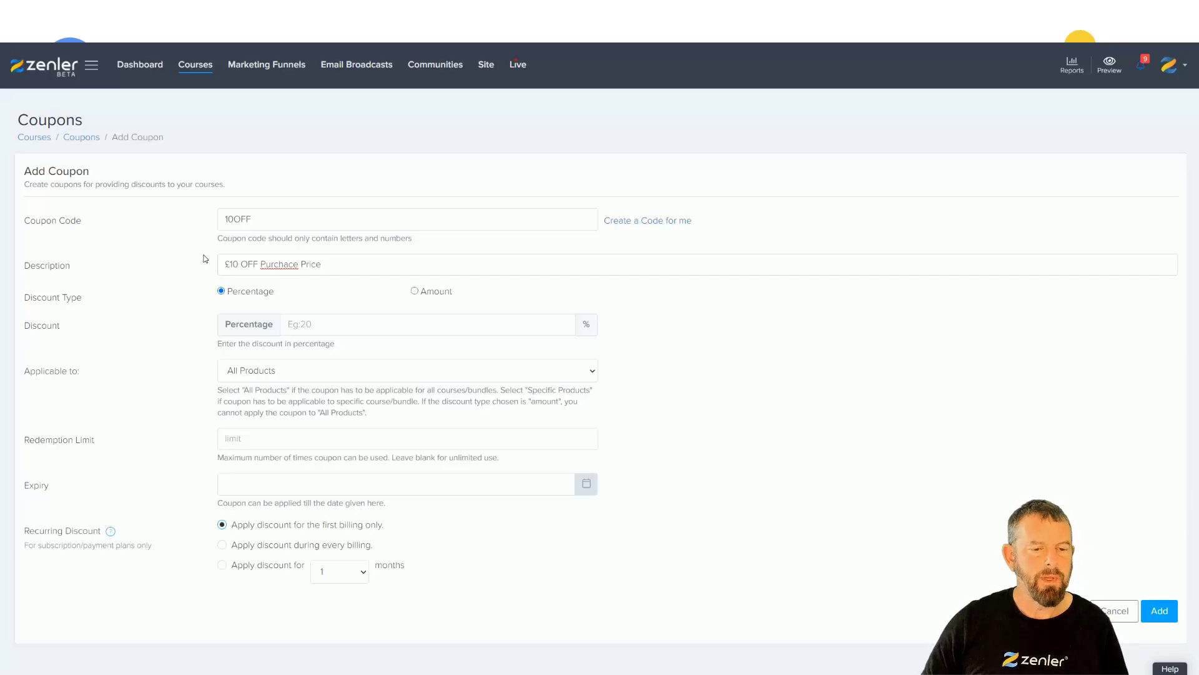
pyautogui.rightClick(287, 266)
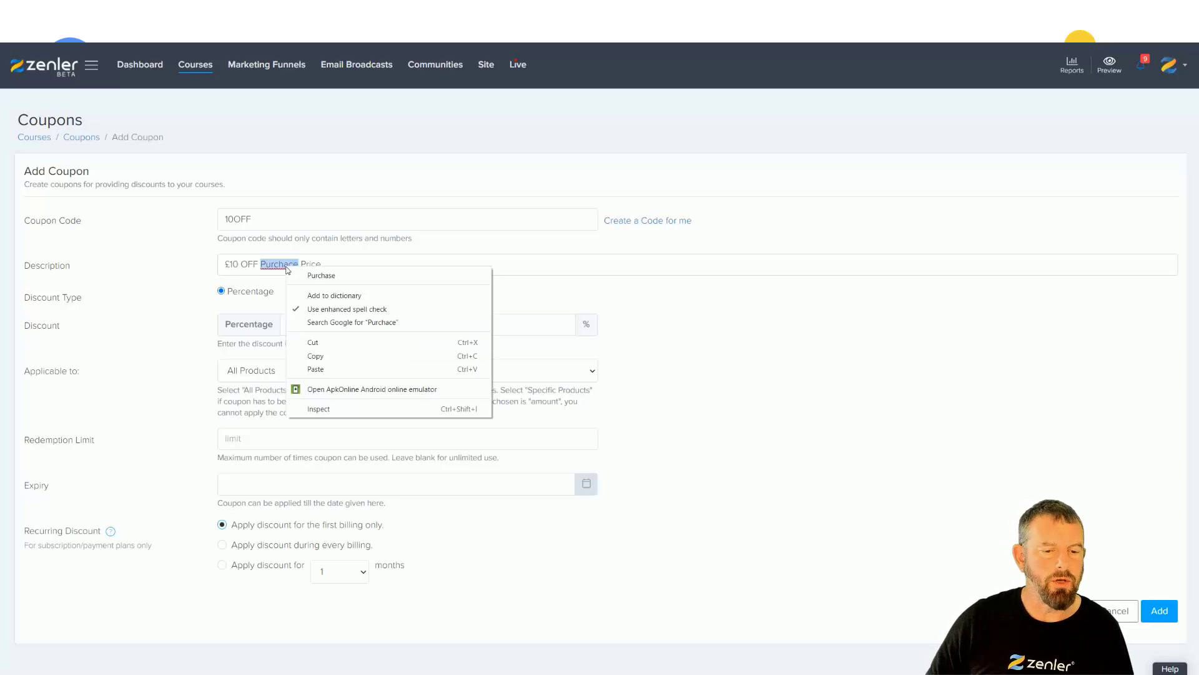
pyautogui.click(310, 273)
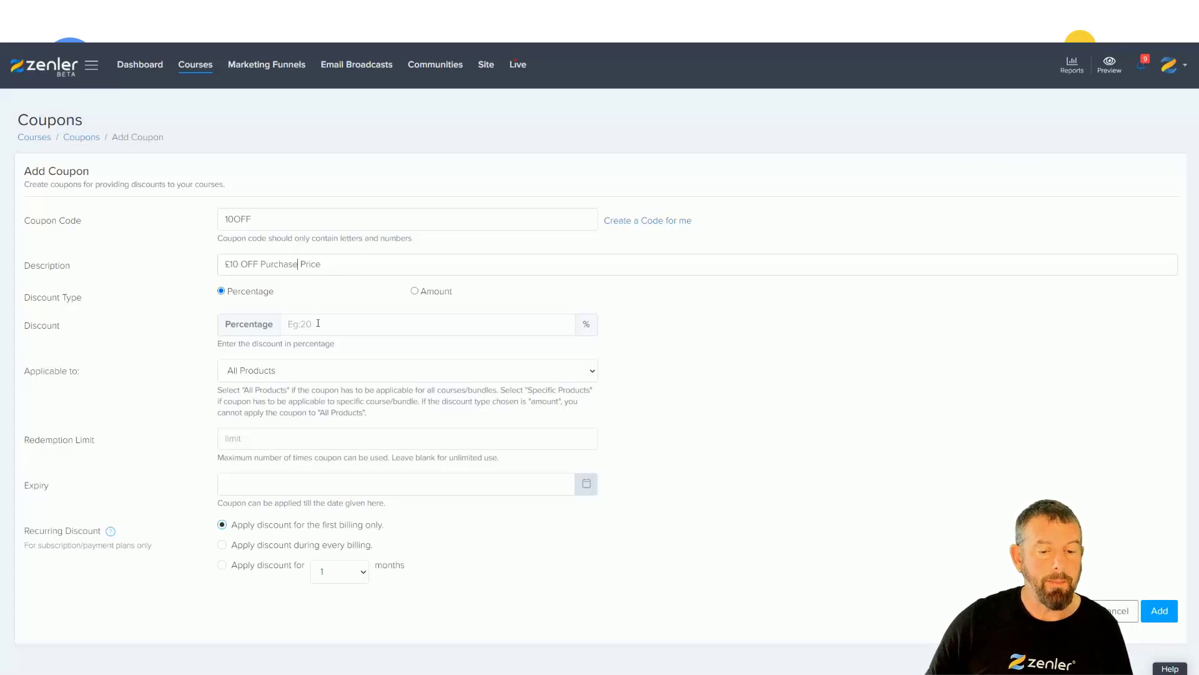
# Make the discount a fixed amount of 10
pyautogui.click(298, 264)
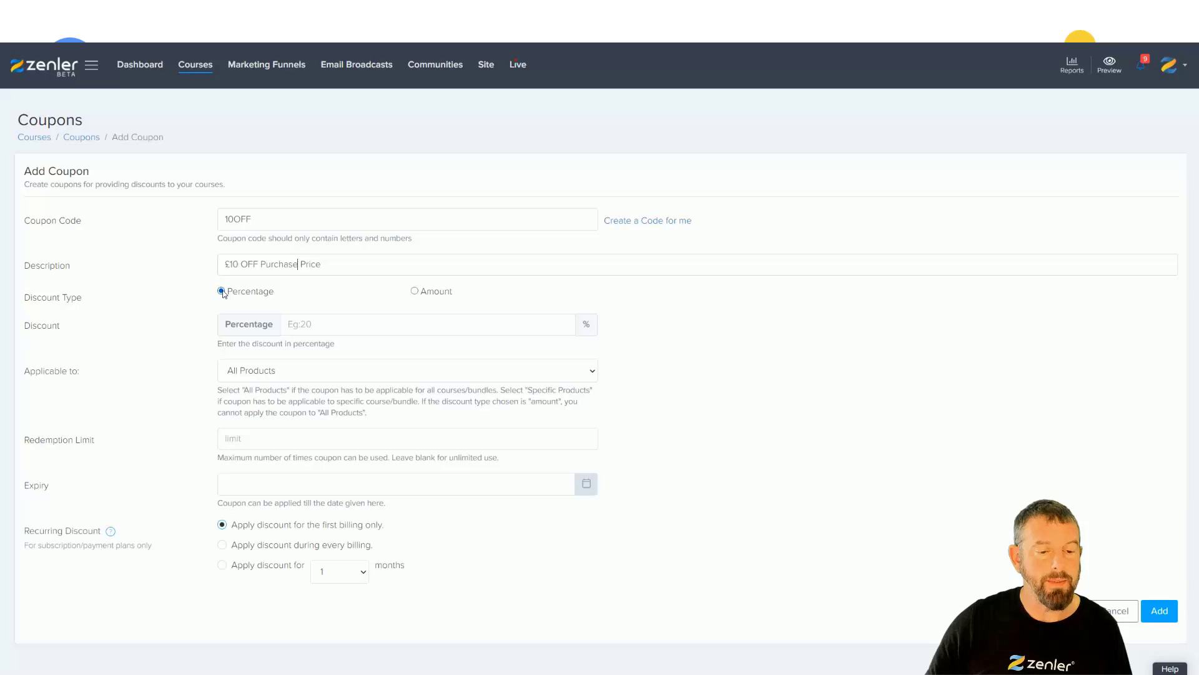
pyautogui.click(414, 291)
pyautogui.click(317, 324)
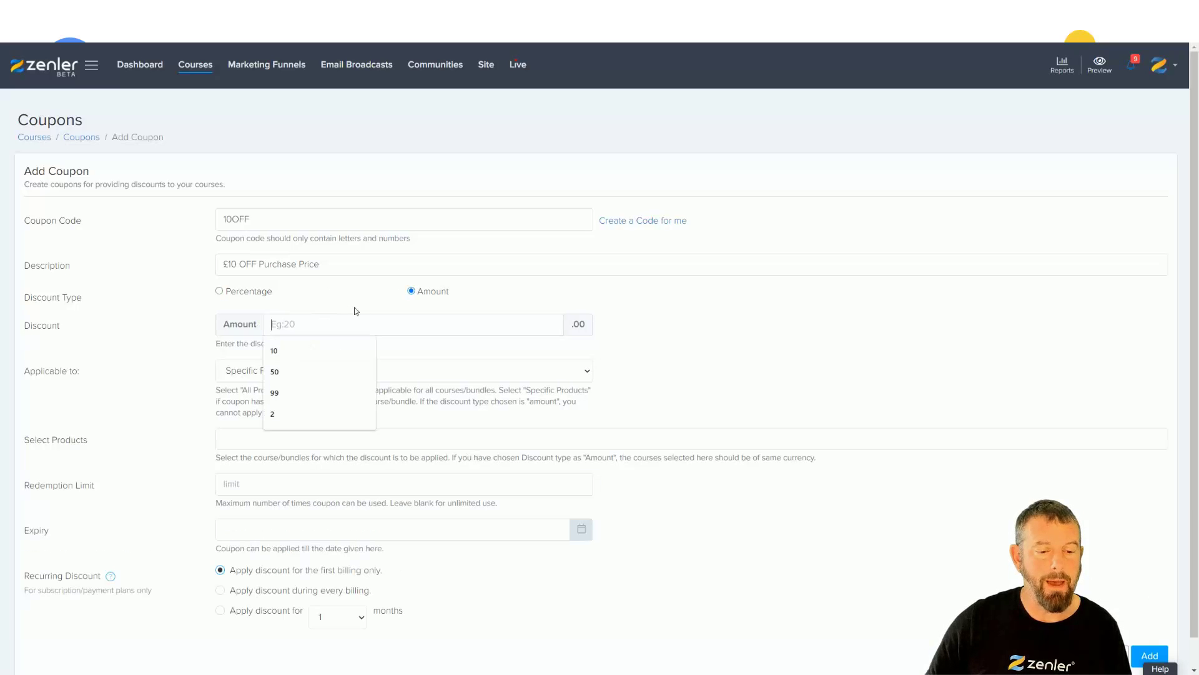
pyautogui.write('10')
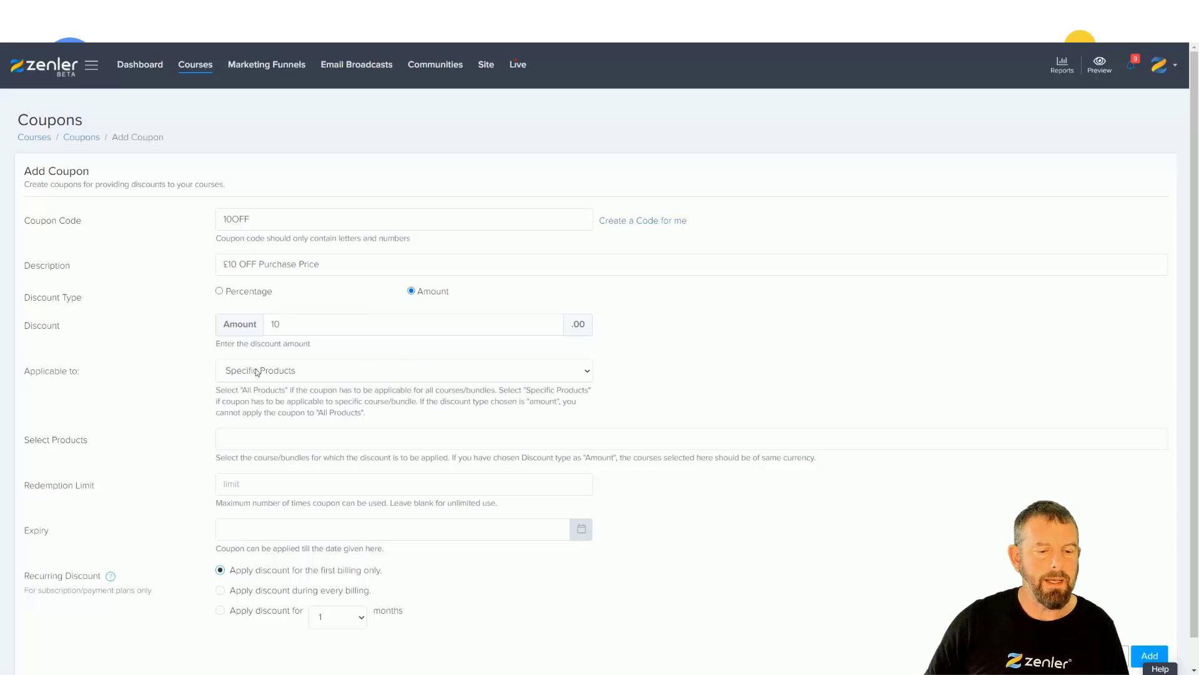
# Limit the coupon to Specific Products and choose Learn to Surf Intermediate
pyautogui.click(330, 375)
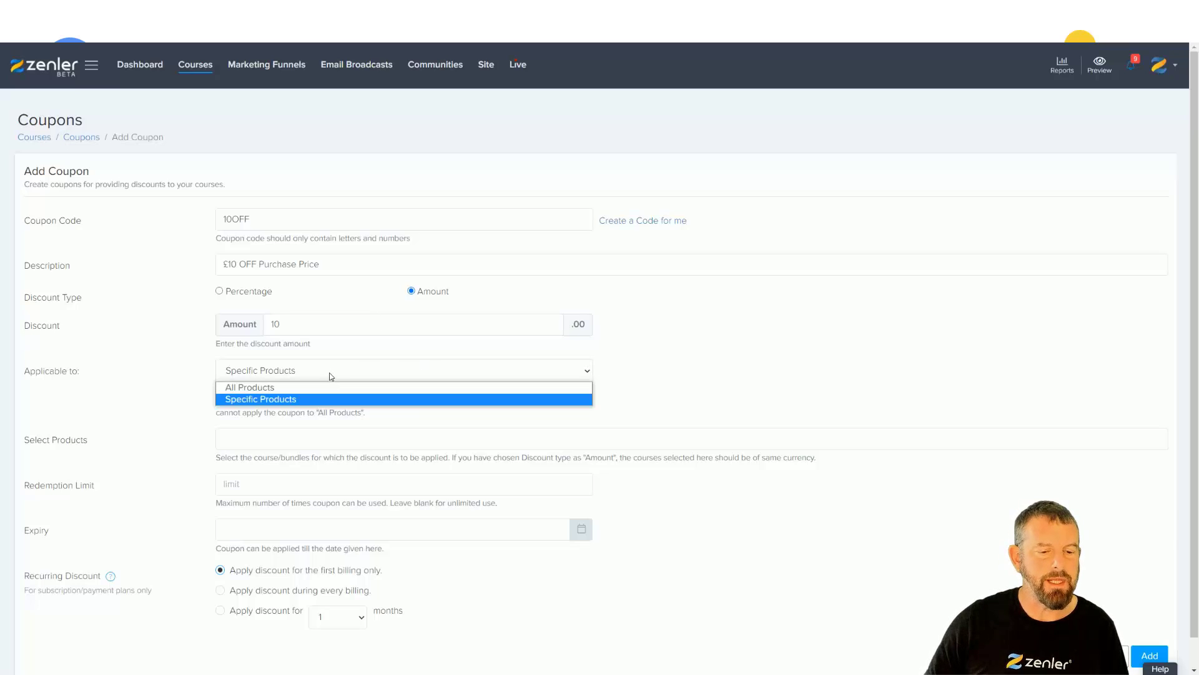
pyautogui.click(270, 400)
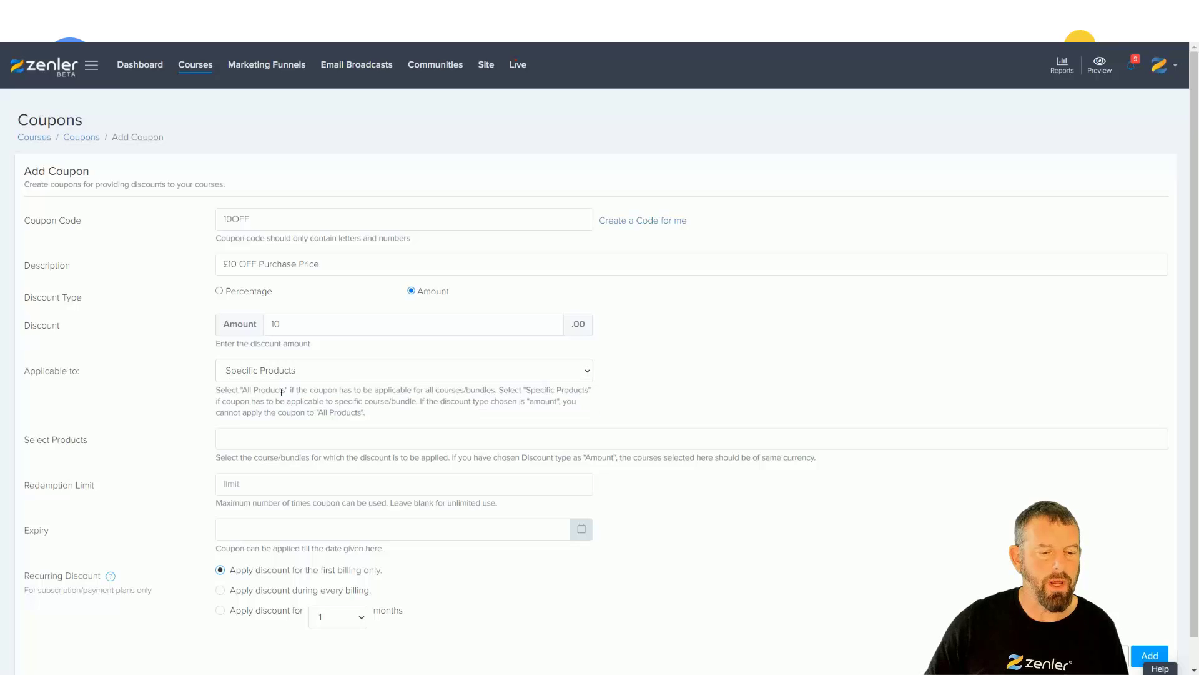
pyautogui.click(250, 440)
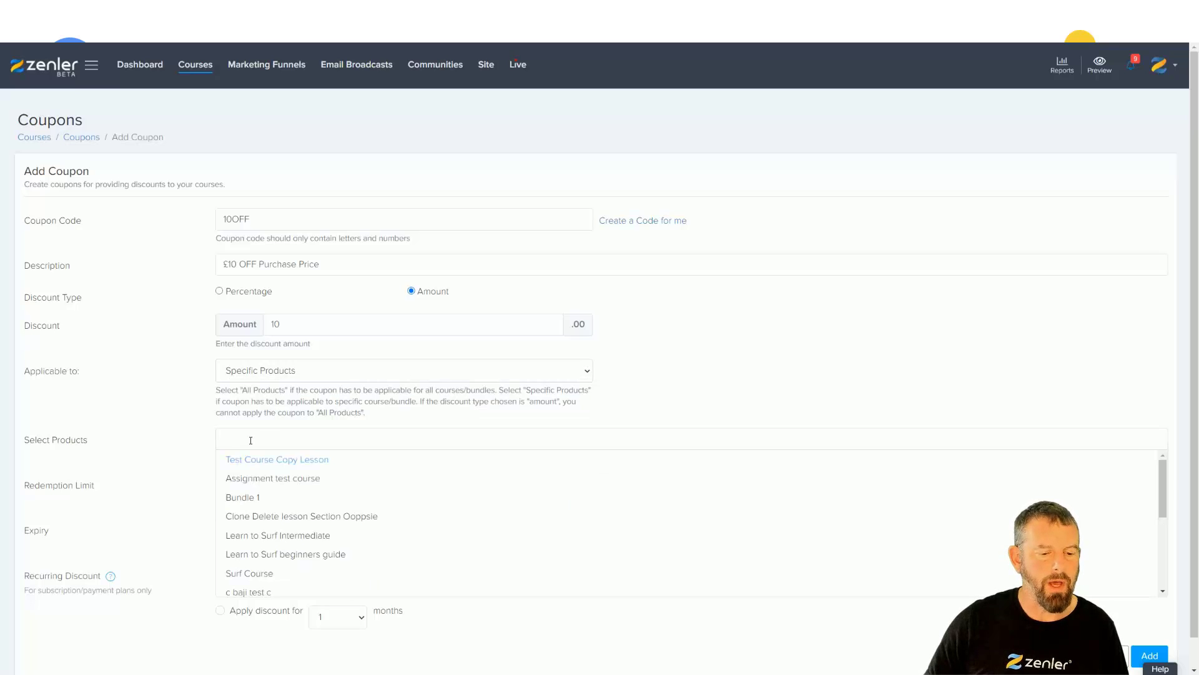
pyautogui.click(284, 541)
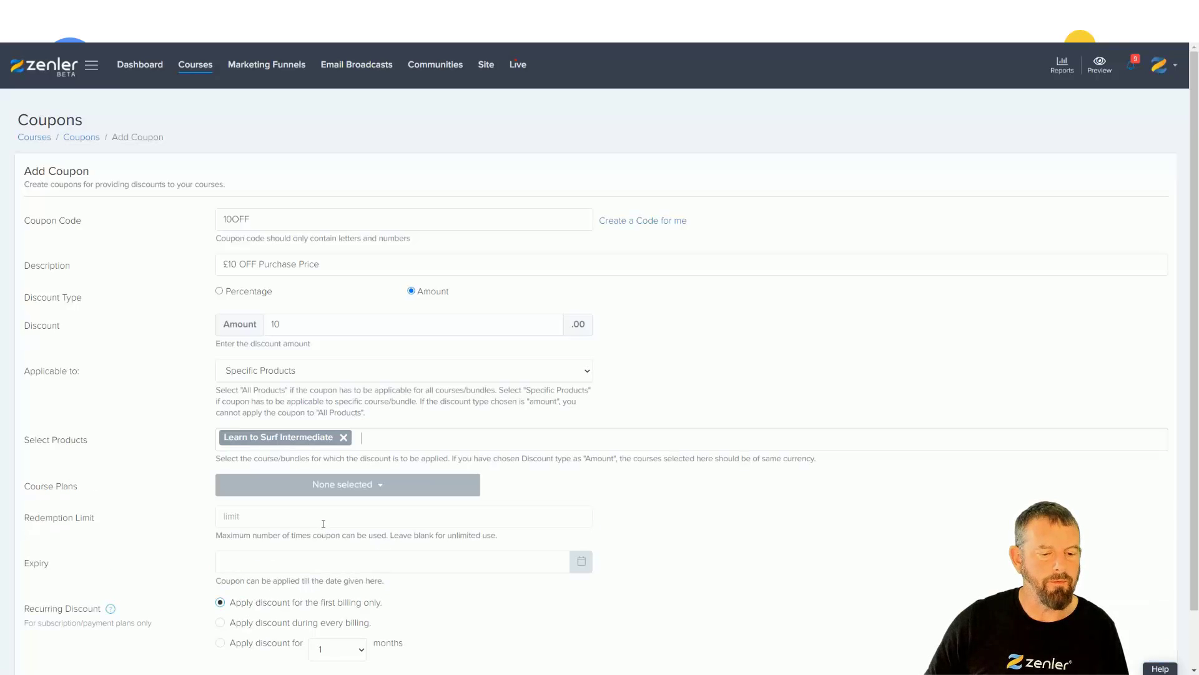
# Select the Yearly subscription, One off payment plan and 4 payments of £30 plans
pyautogui.click(384, 488)
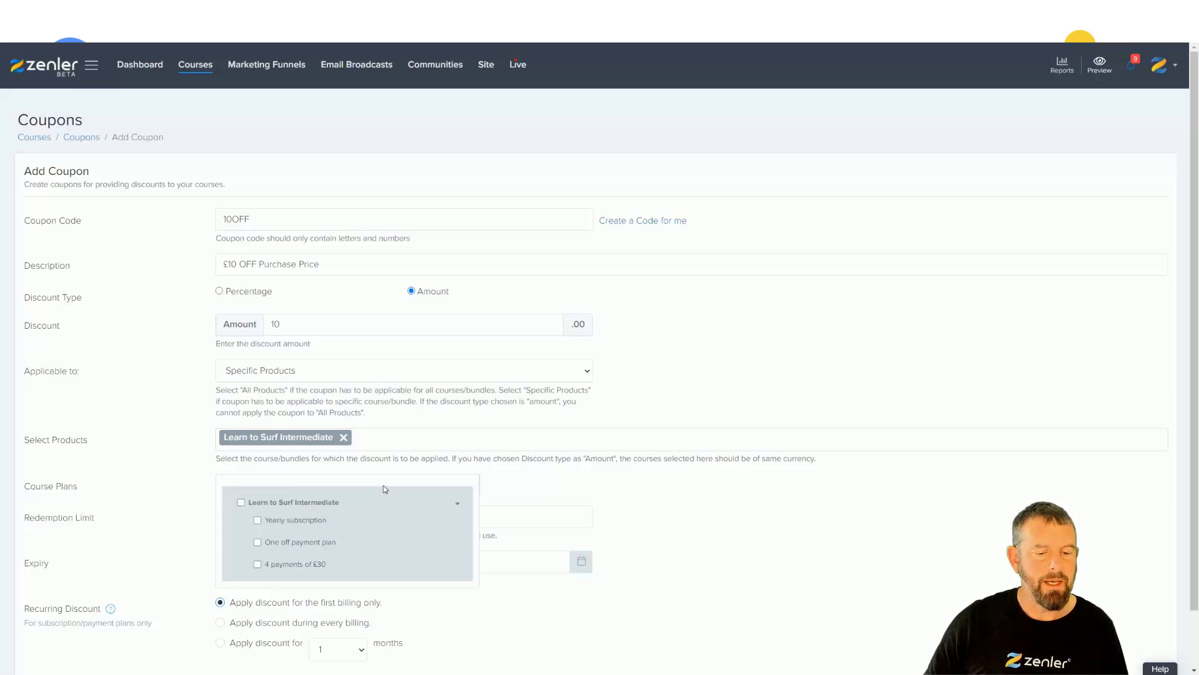
pyautogui.click(257, 521)
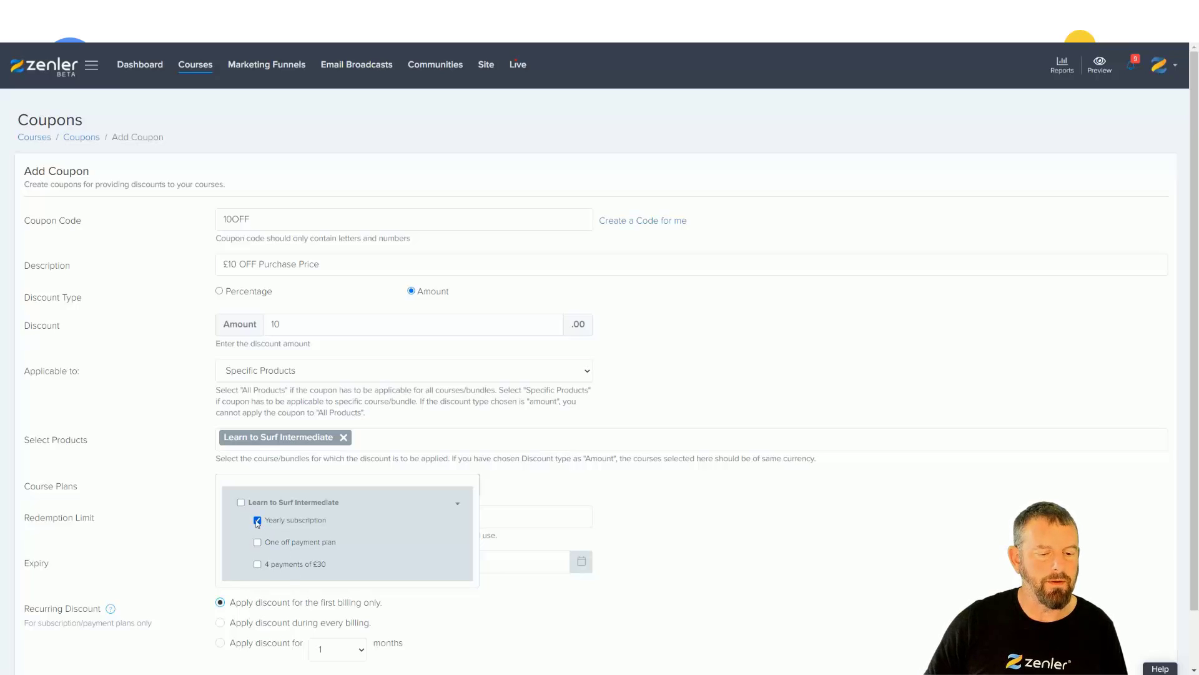
pyautogui.click(257, 543)
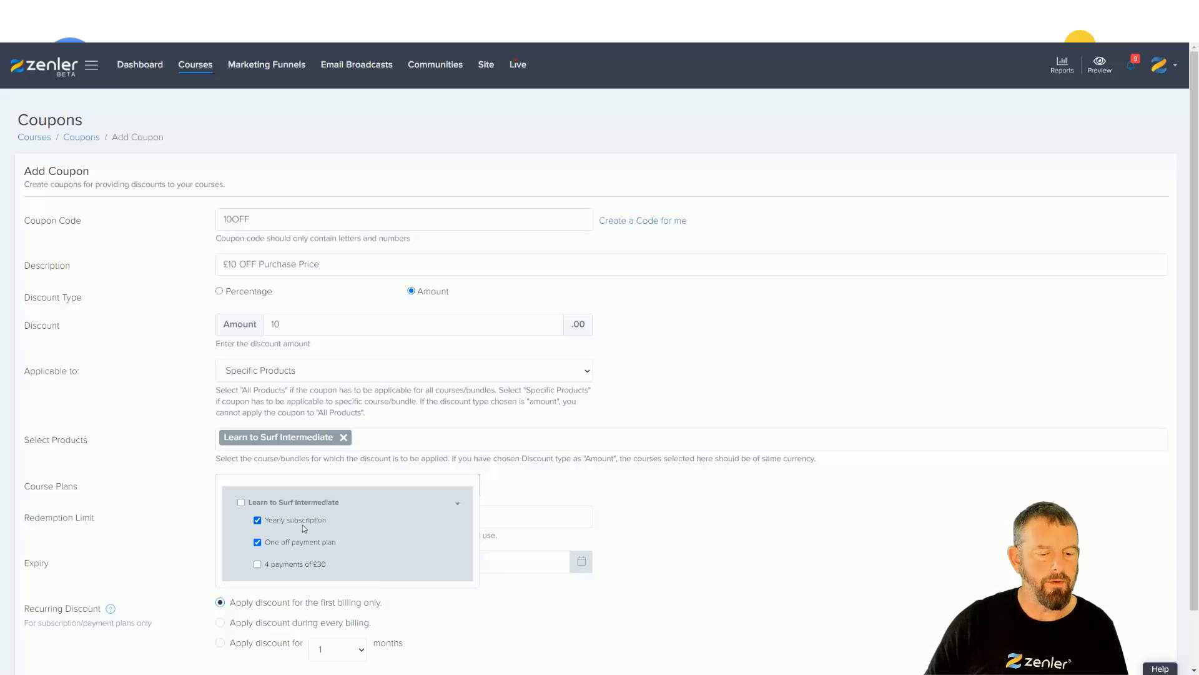
pyautogui.click(257, 564)
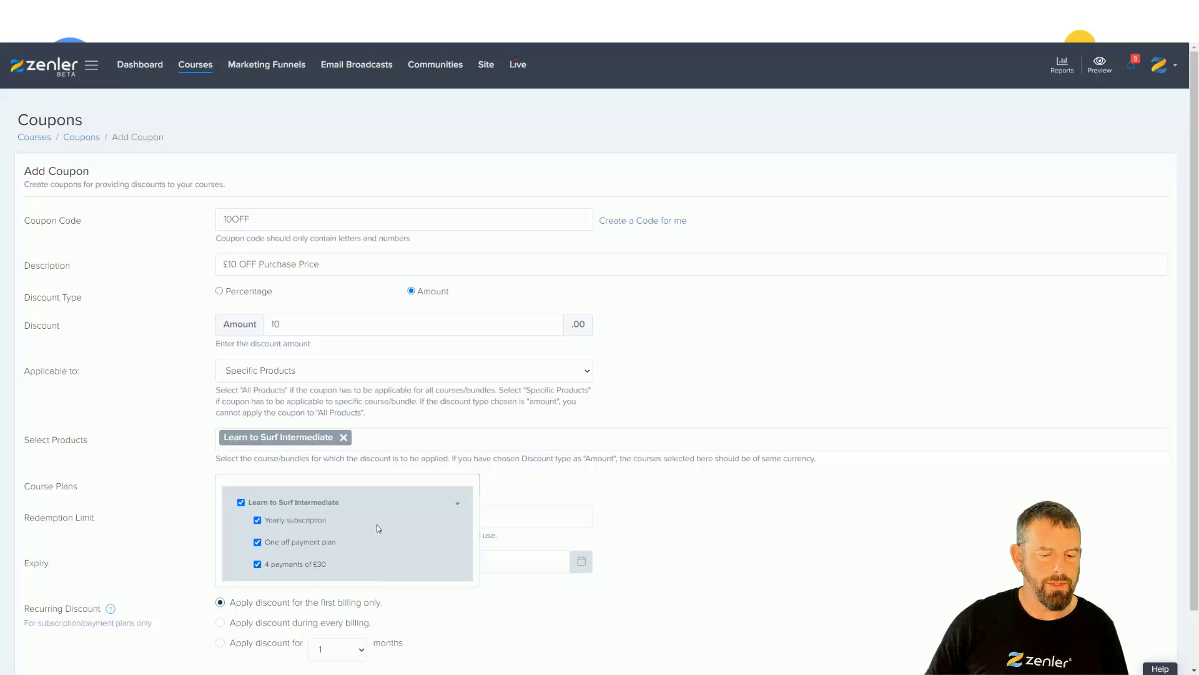
pyautogui.click(532, 488)
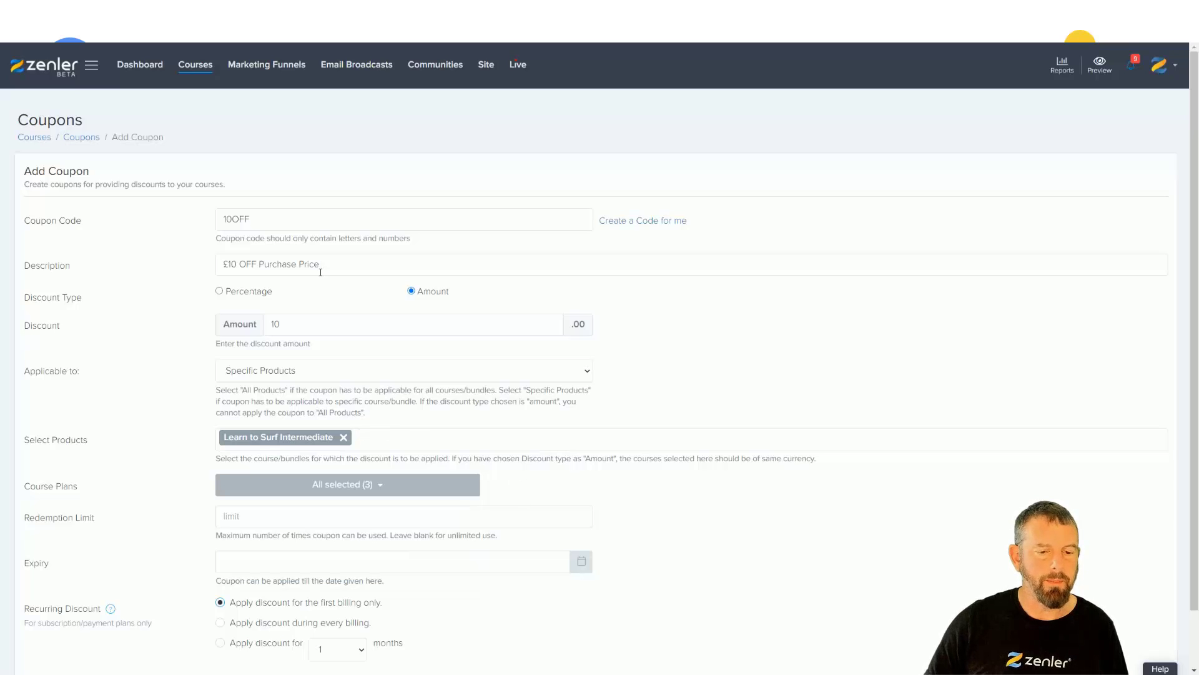
# Add Learn to Surf beginners guide and tick its One off cost with download and One off cost plans
pyautogui.click(360, 438)
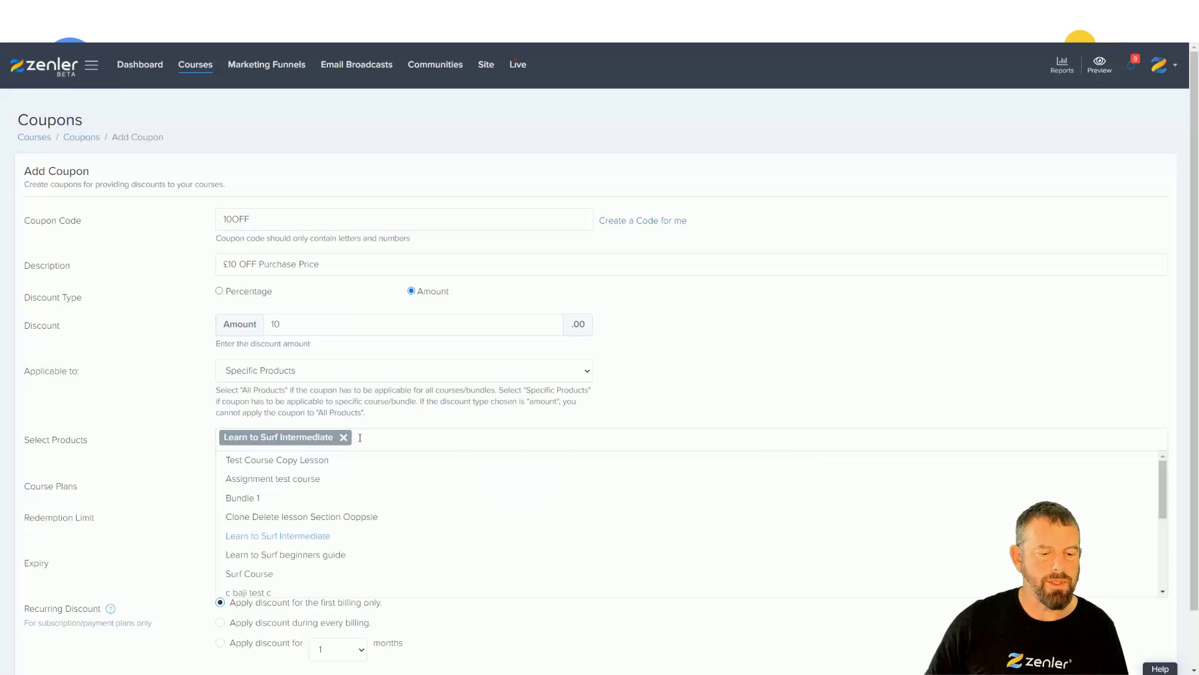
pyautogui.click(294, 556)
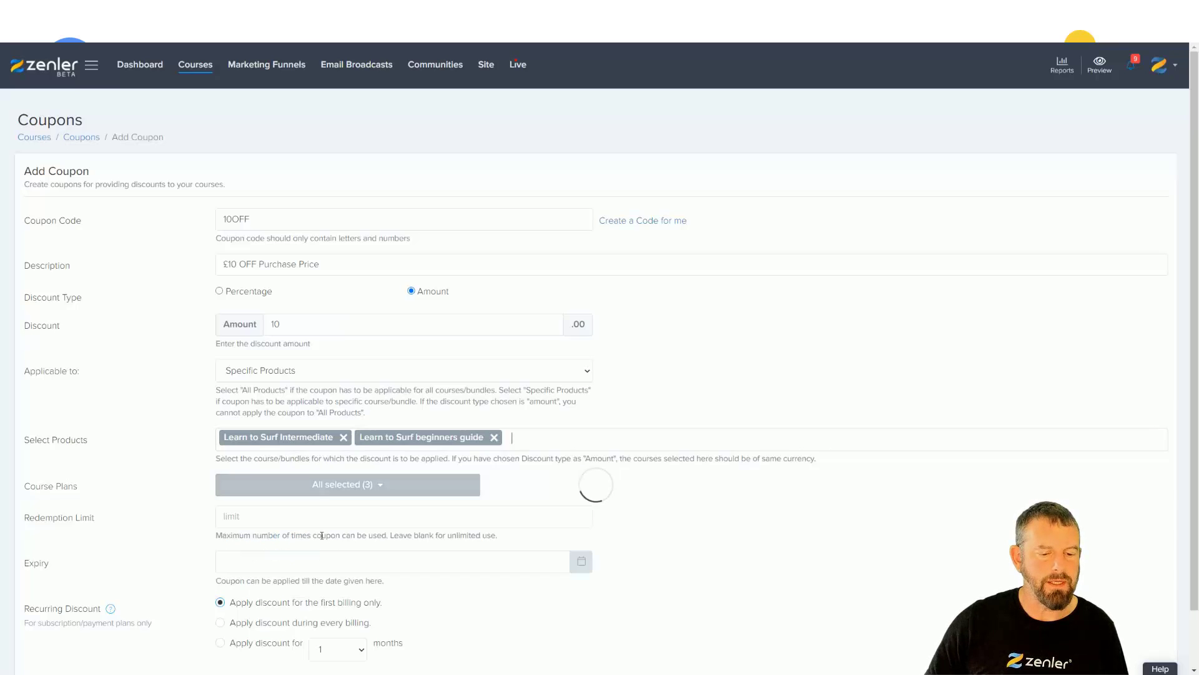
pyautogui.click(381, 486)
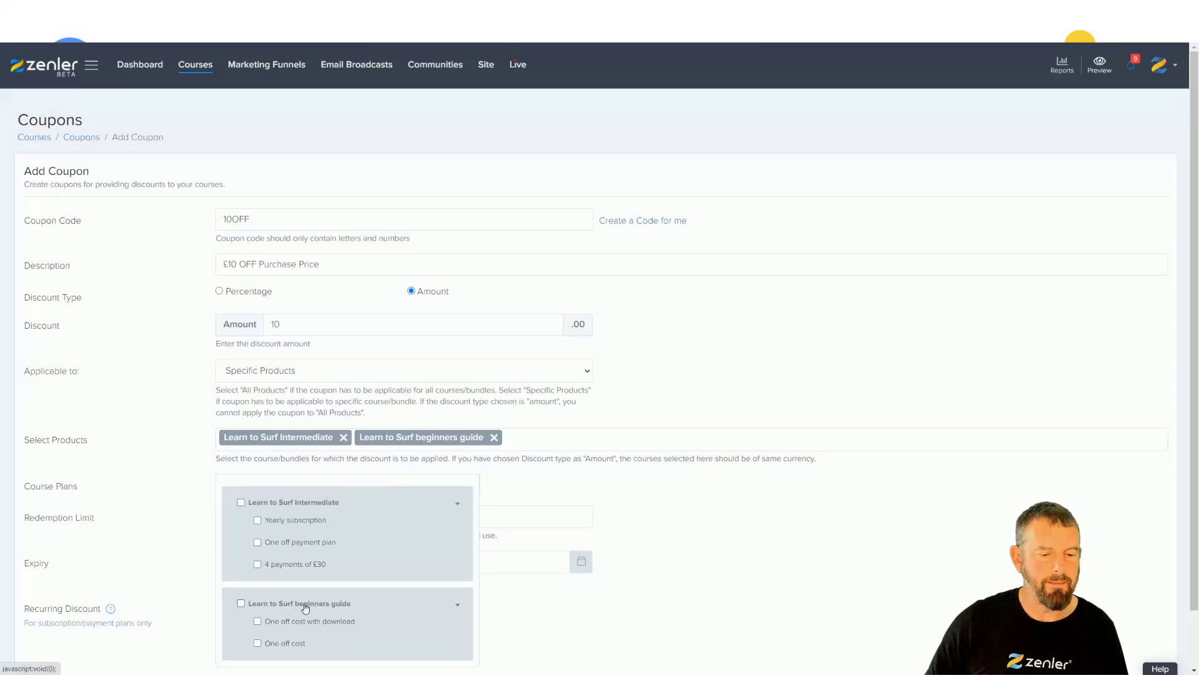
pyautogui.click(258, 621)
pyautogui.click(256, 644)
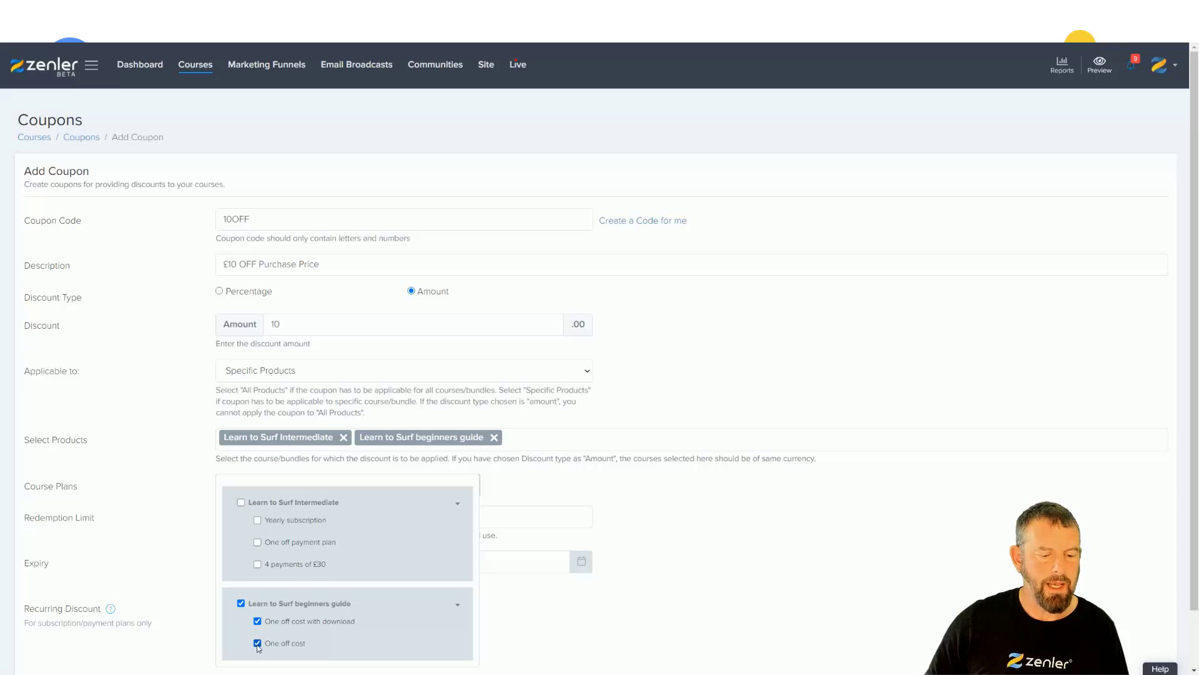
# Tick the Intermediate course's Yearly subscription, One off payment and 4 payments of £30 plans
pyautogui.click(546, 628)
pyautogui.click(375, 486)
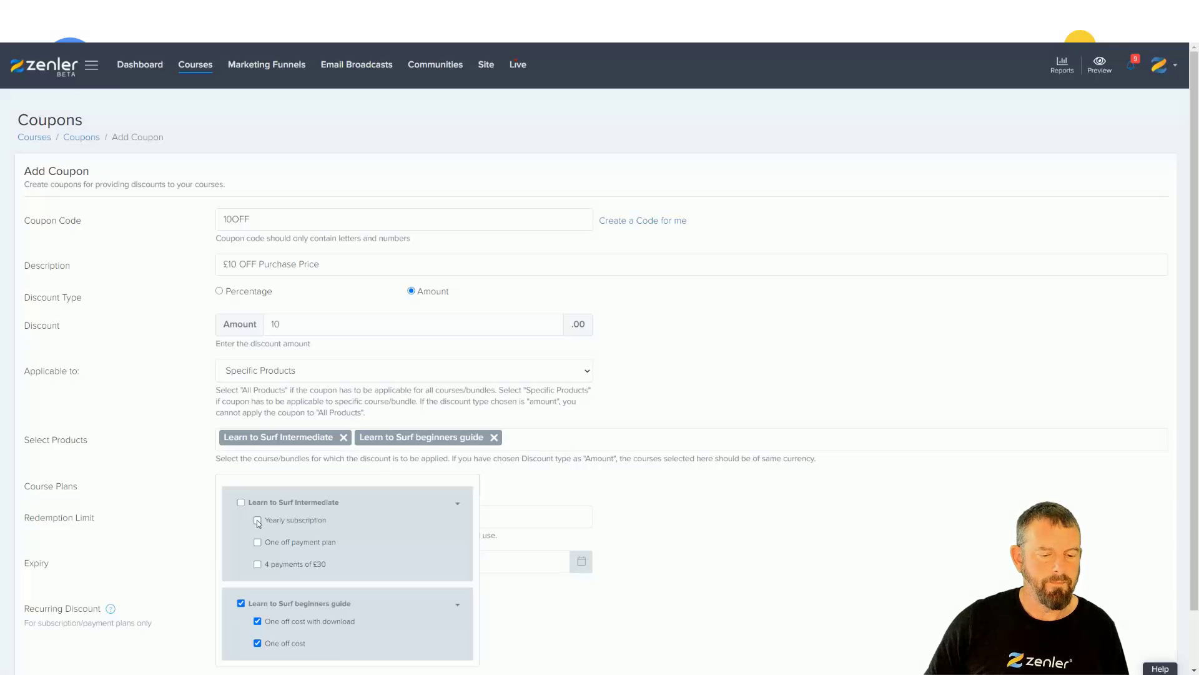
pyautogui.click(257, 519)
pyautogui.click(257, 542)
pyautogui.click(258, 564)
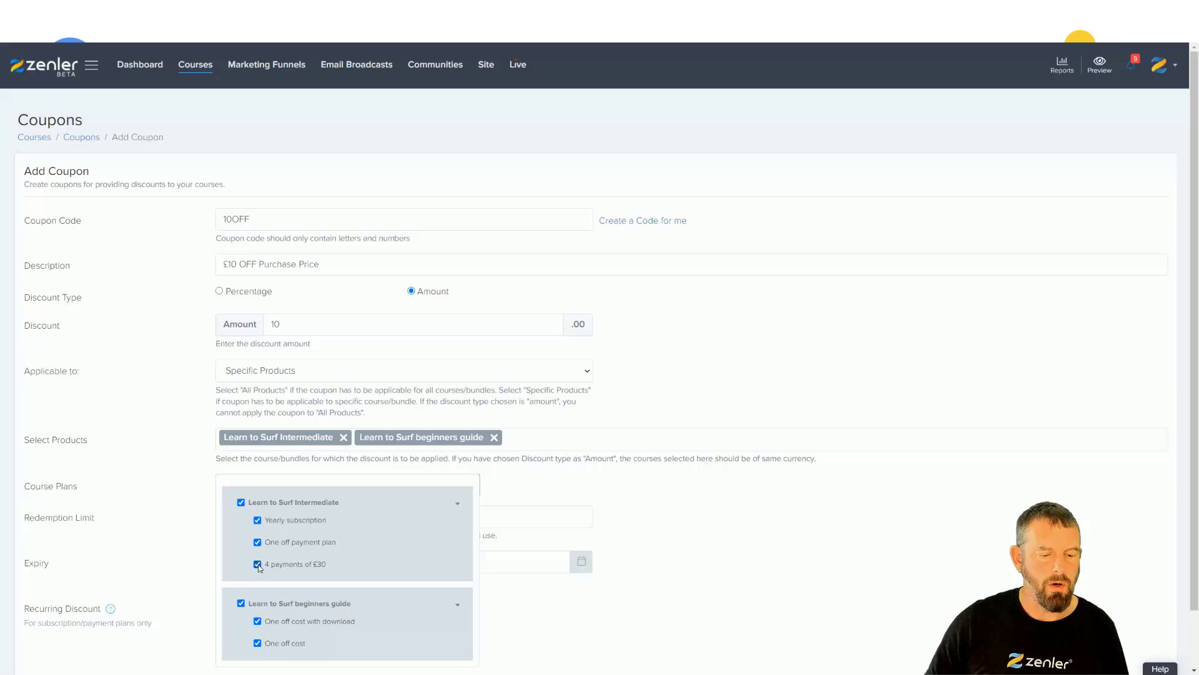
# Untick Yearly subscription and 4 payments of £30, keeping only the three one-off plans
pyautogui.click(523, 644)
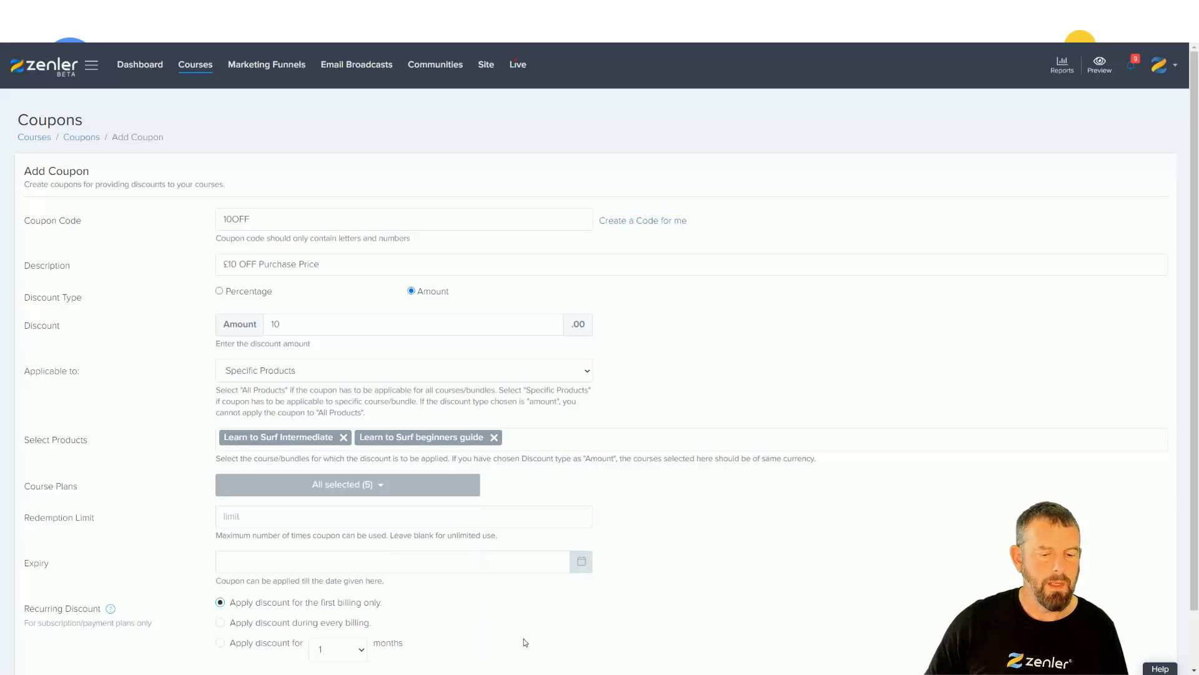
pyautogui.click(378, 486)
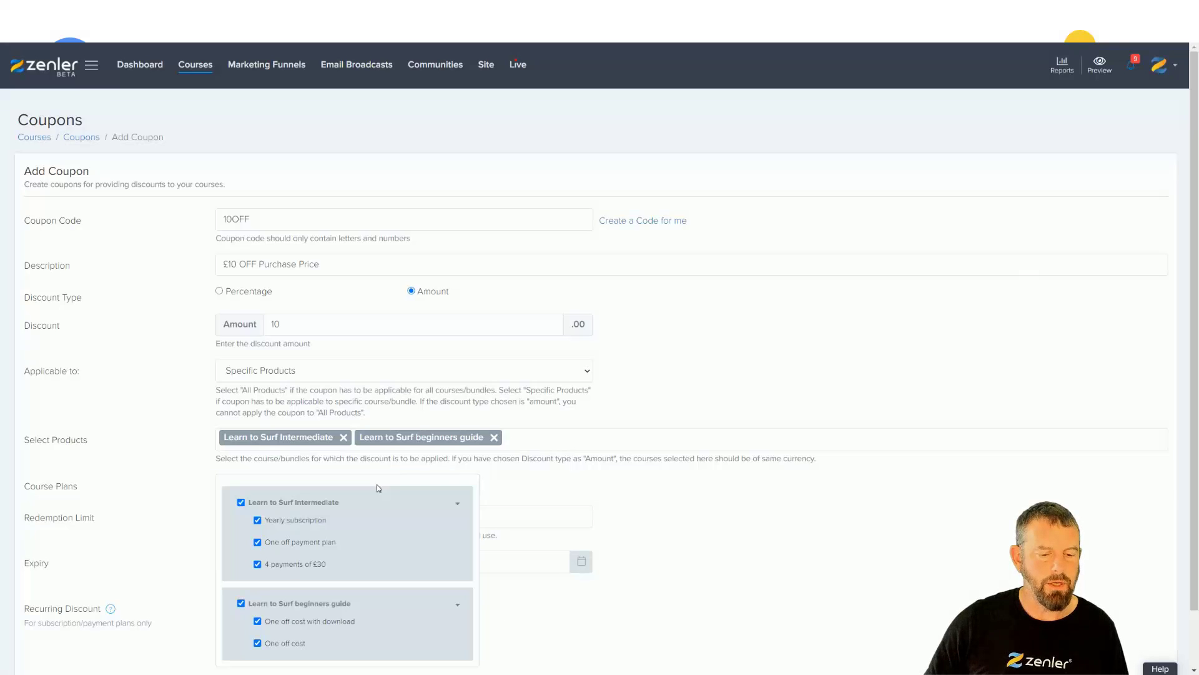
pyautogui.click(257, 542)
pyautogui.click(257, 542)
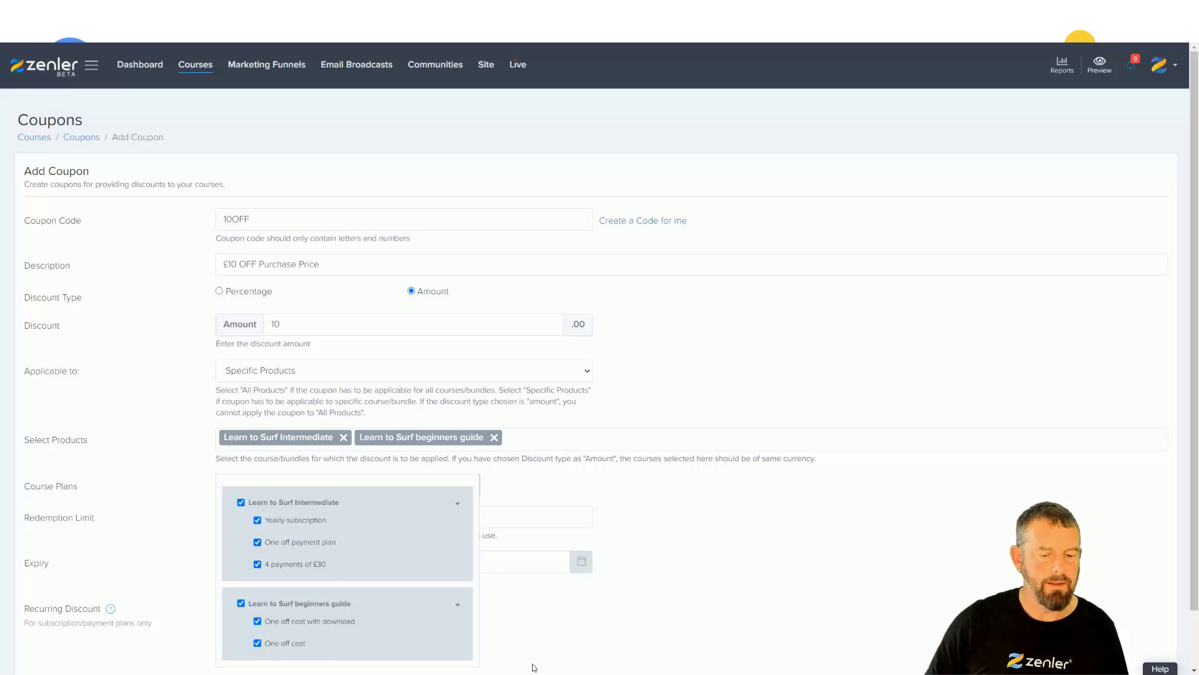
pyautogui.click(548, 657)
pyautogui.click(379, 486)
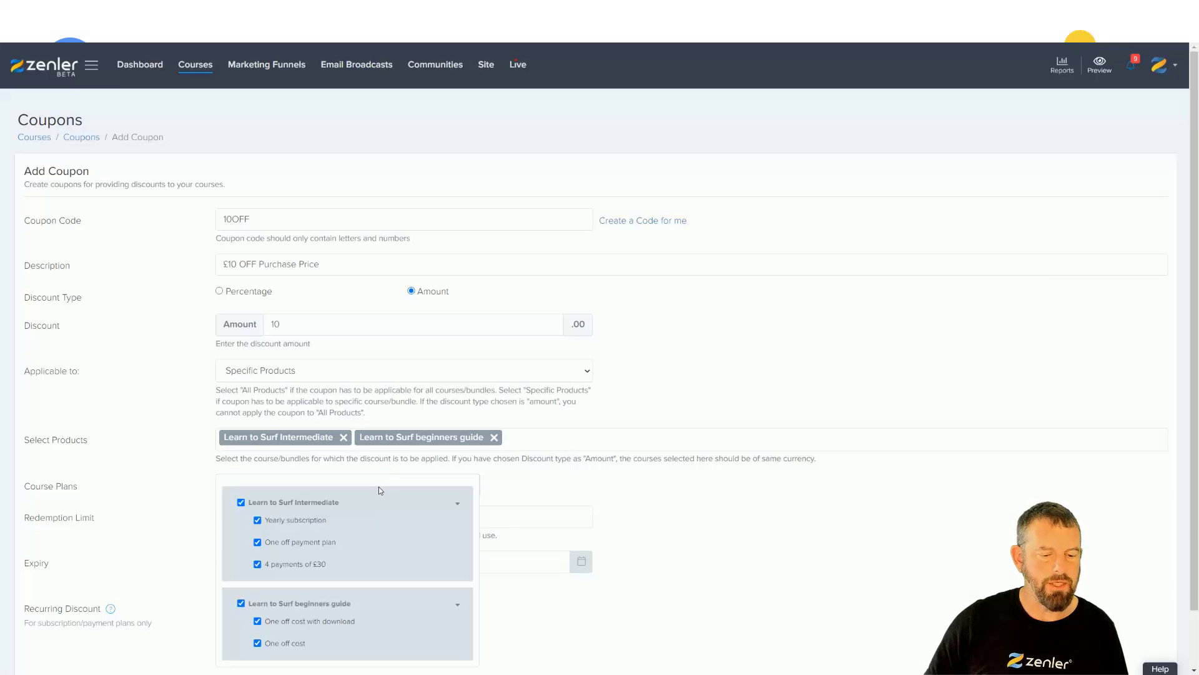
pyautogui.click(258, 564)
pyautogui.click(258, 520)
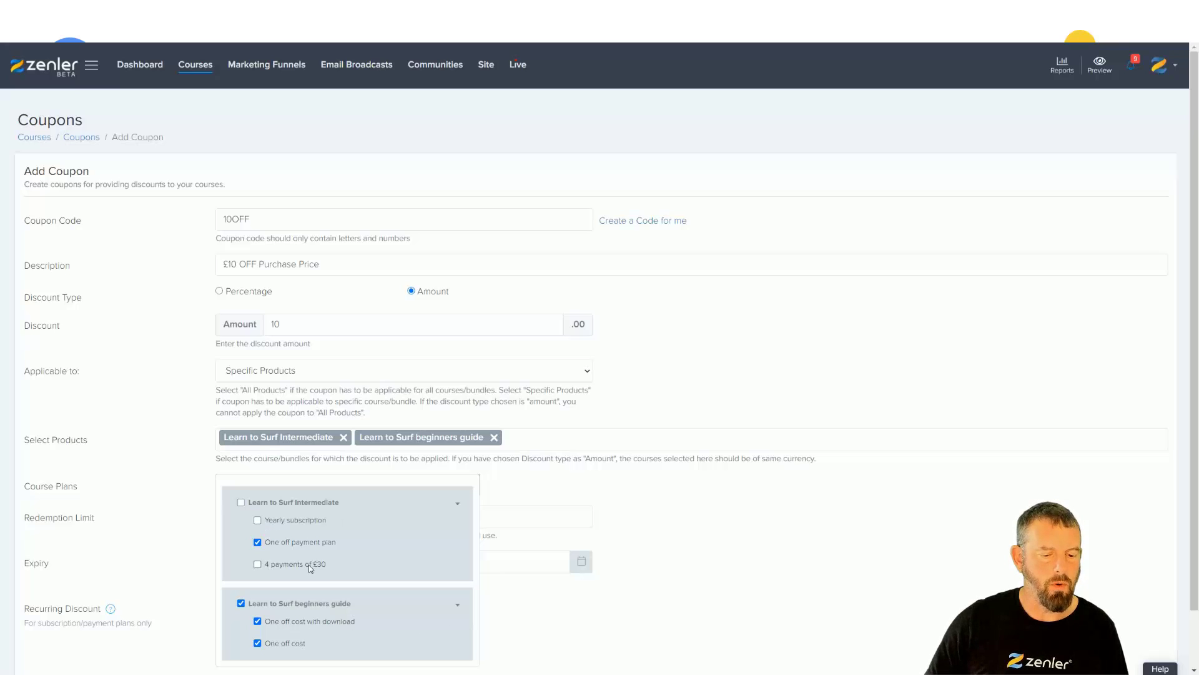
pyautogui.click(530, 641)
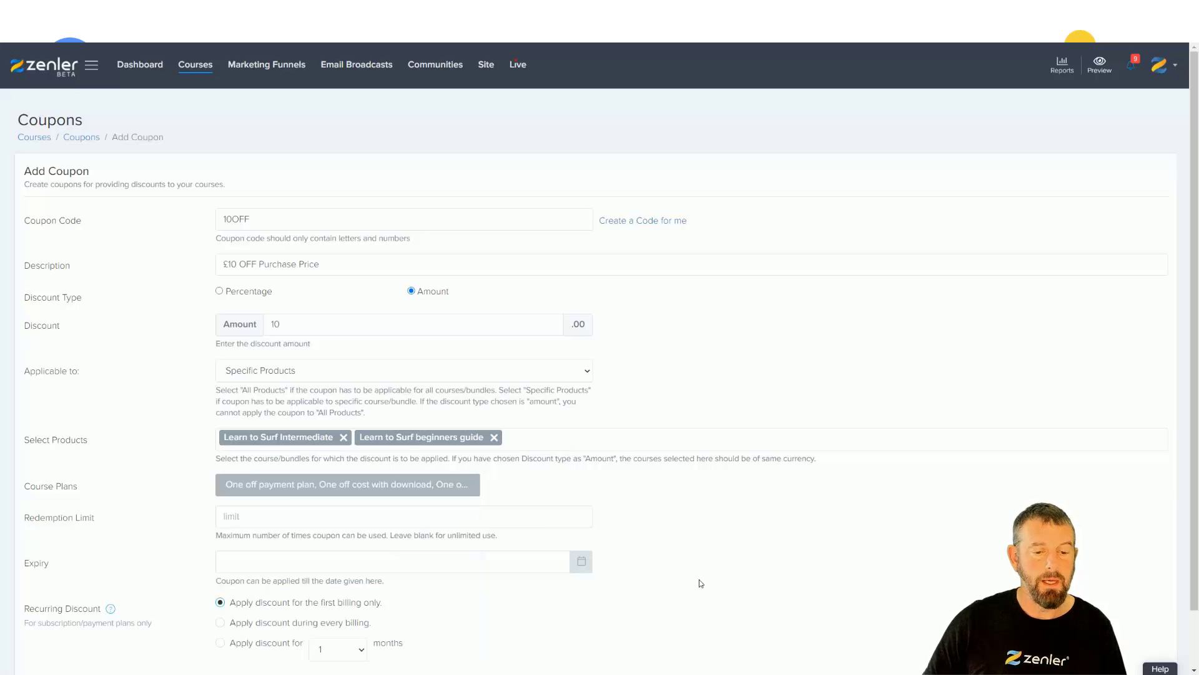
# Try adding the coupon, which is rejected over mixed course currencies
pyautogui.scroll(-1, 751, 568)
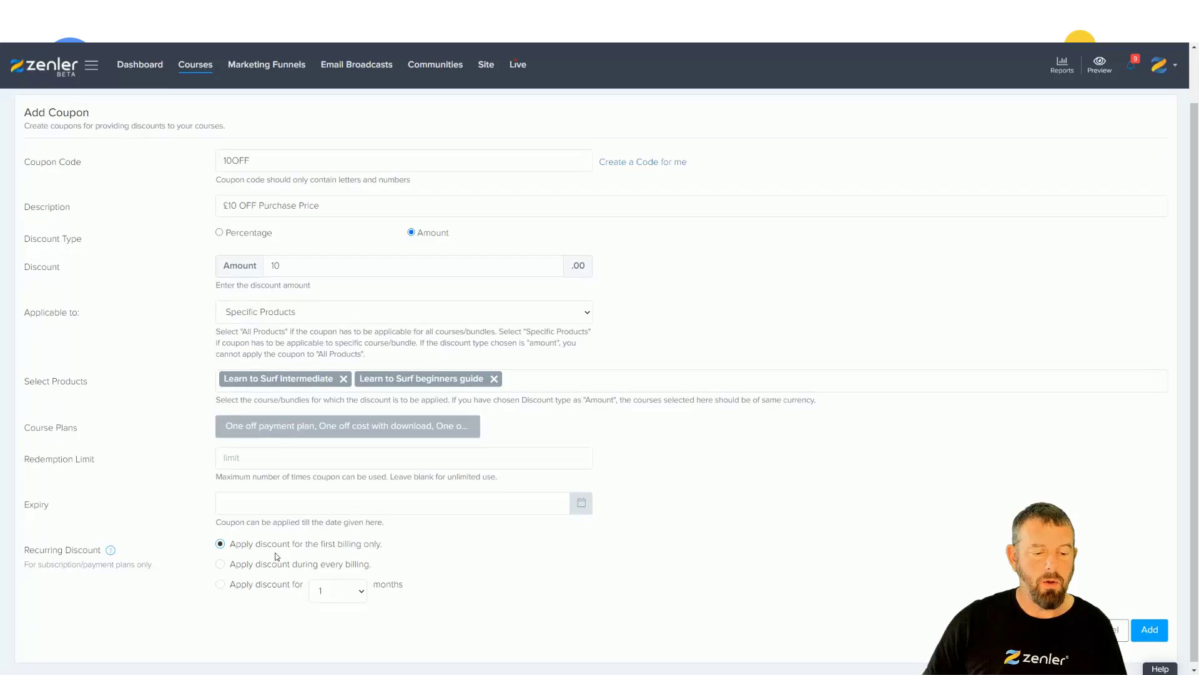
pyautogui.click(1144, 631)
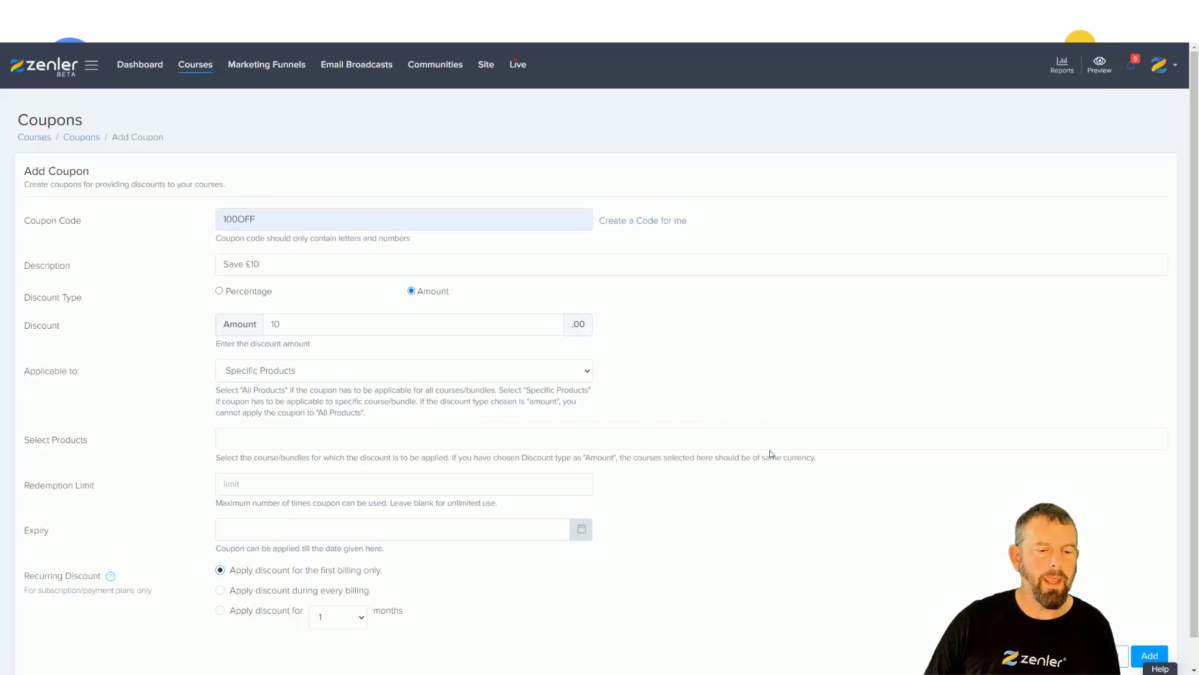
# Set Specific Products and add Learn to Surf Intermediate and Learn to Surf beginners guide
pyautogui.click(589, 376)
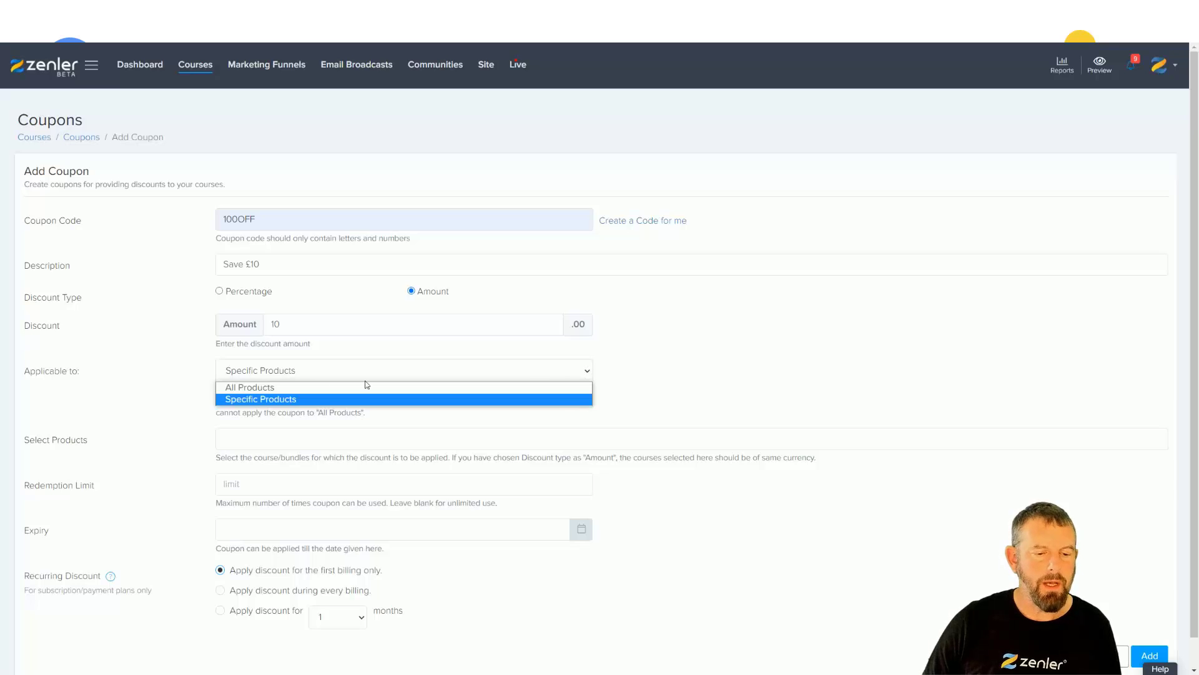
pyautogui.click(262, 405)
pyautogui.click(253, 438)
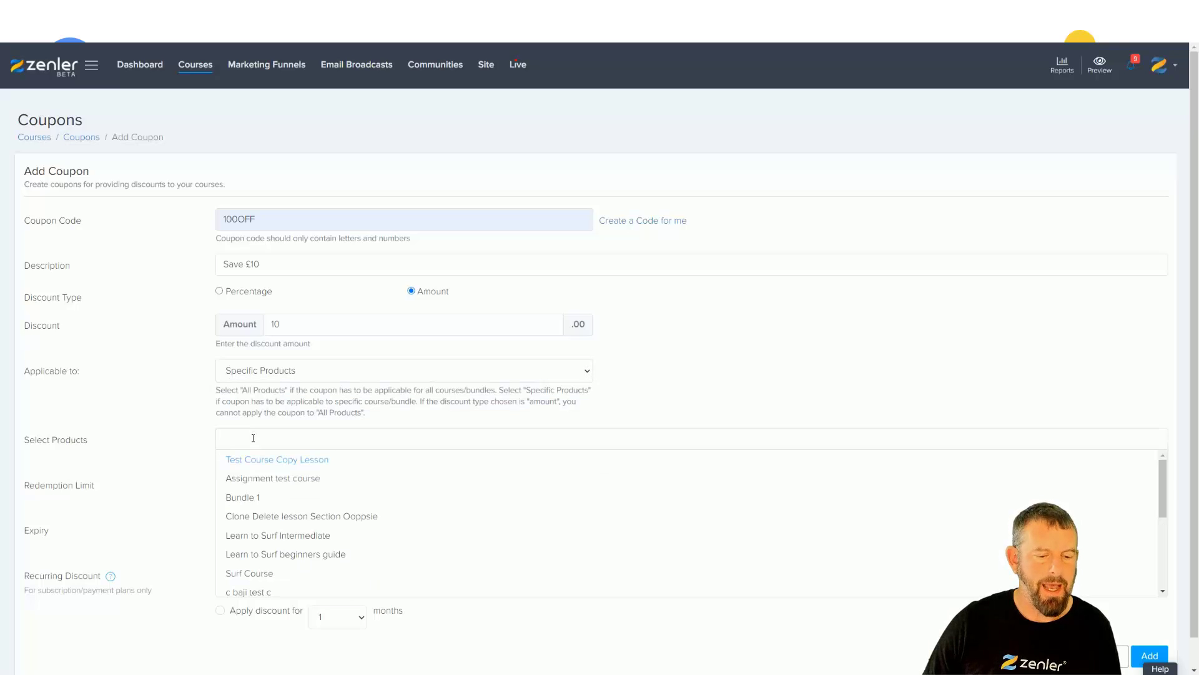
pyautogui.click(270, 537)
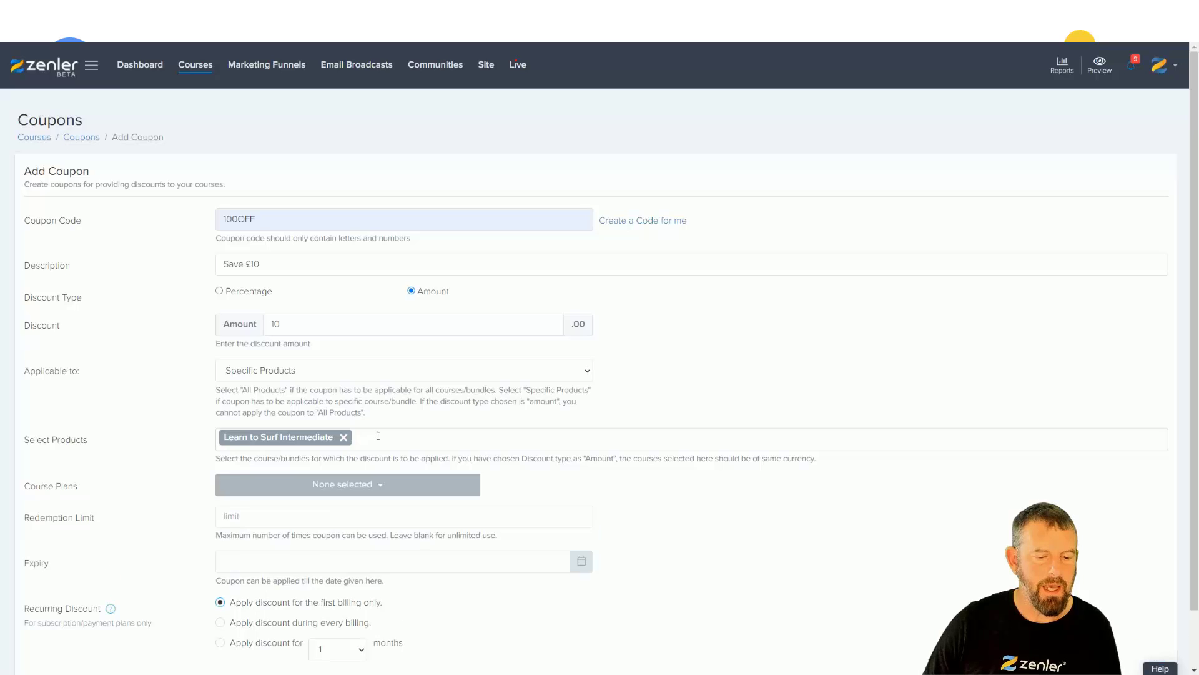
pyautogui.click(378, 436)
pyautogui.click(302, 555)
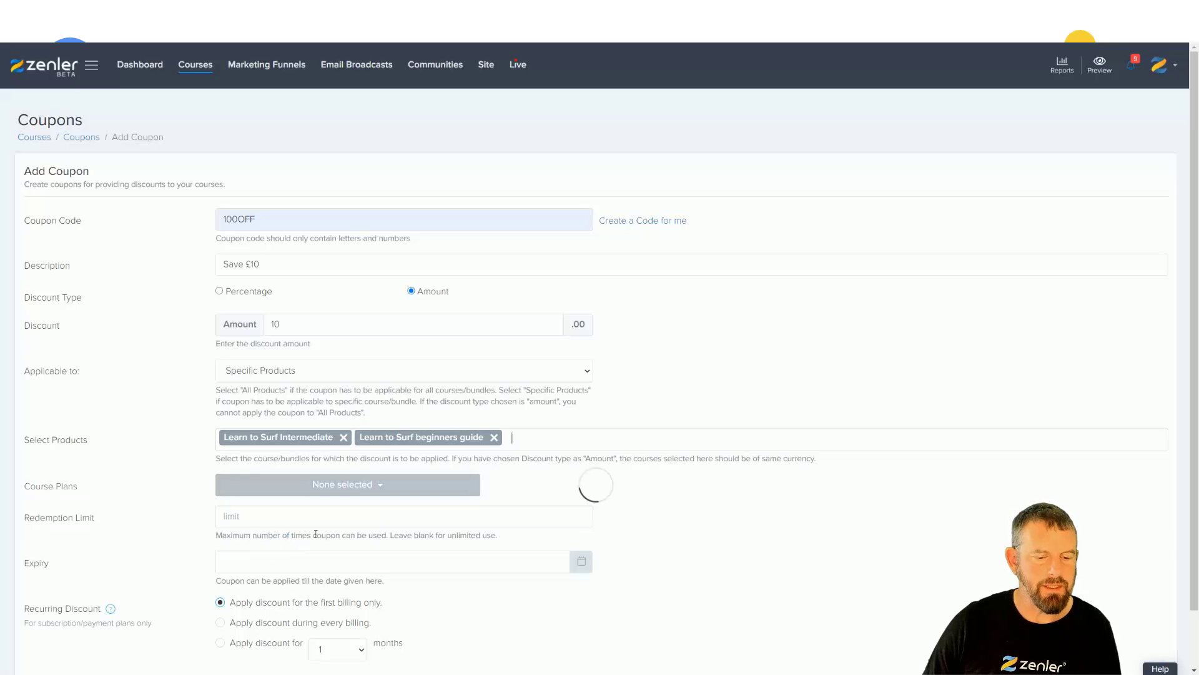
# Allow only the One off payment plan, One off cost and One off cost with download plans
pyautogui.click(384, 486)
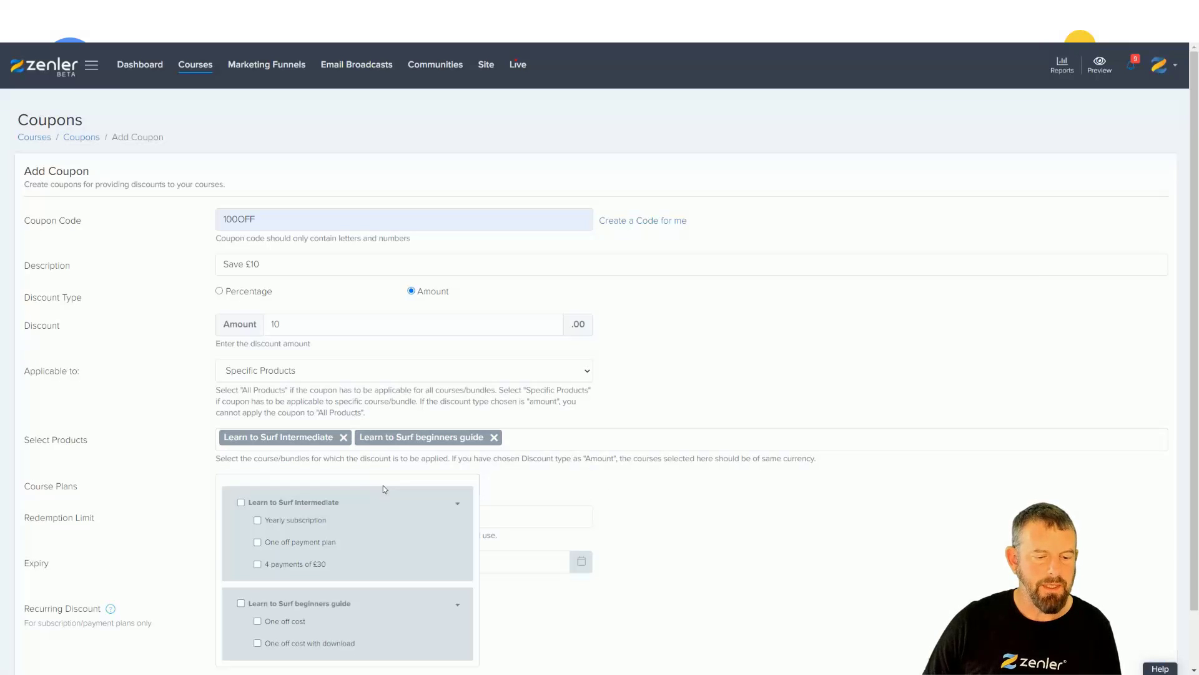
pyautogui.click(258, 543)
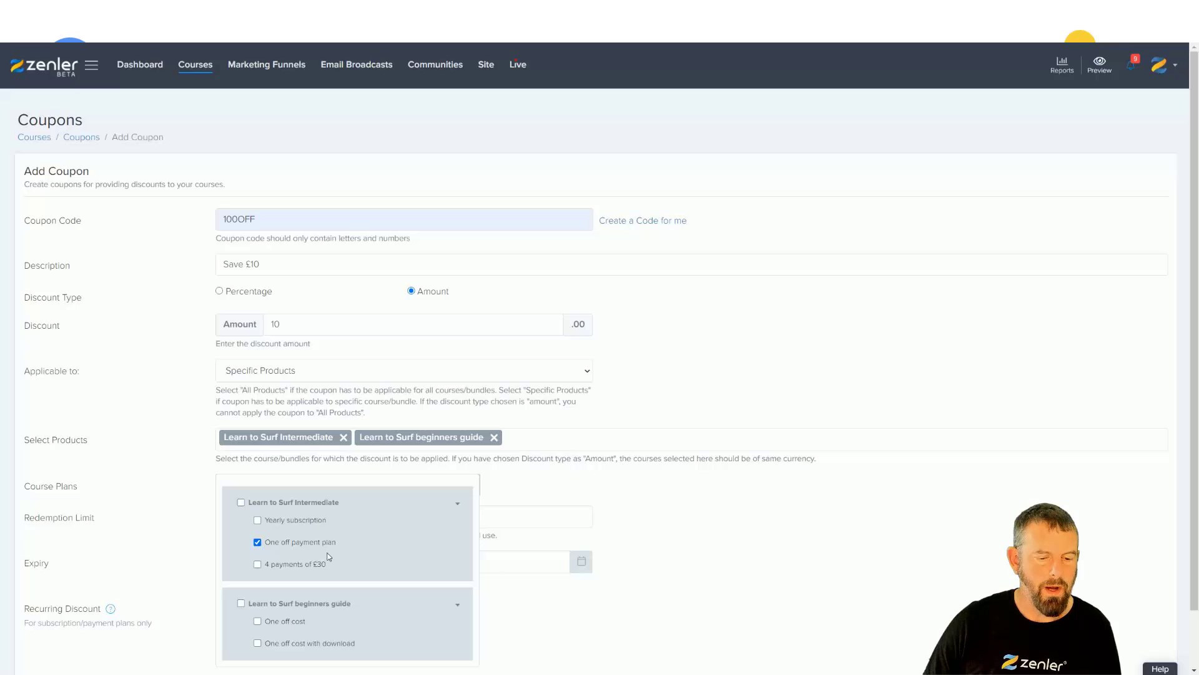
pyautogui.click(257, 621)
pyautogui.click(256, 643)
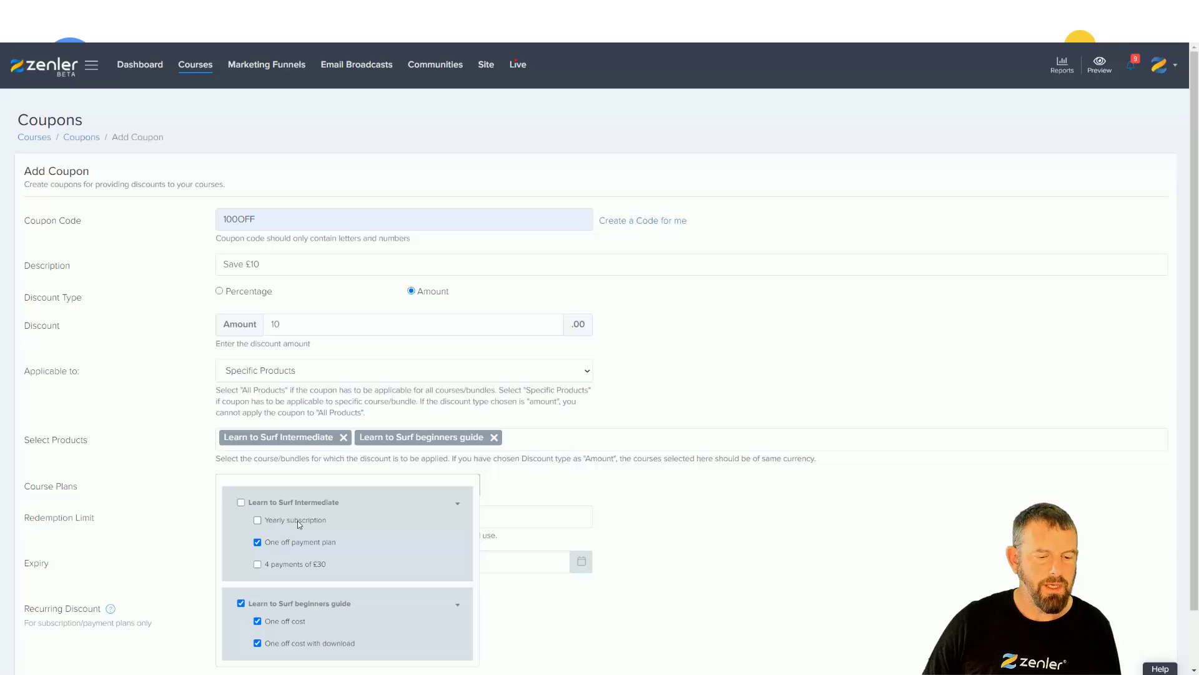
pyautogui.click(680, 551)
# Add the finished £10 coupon from the bottom of the form
pyautogui.scroll(-1, 734, 537)
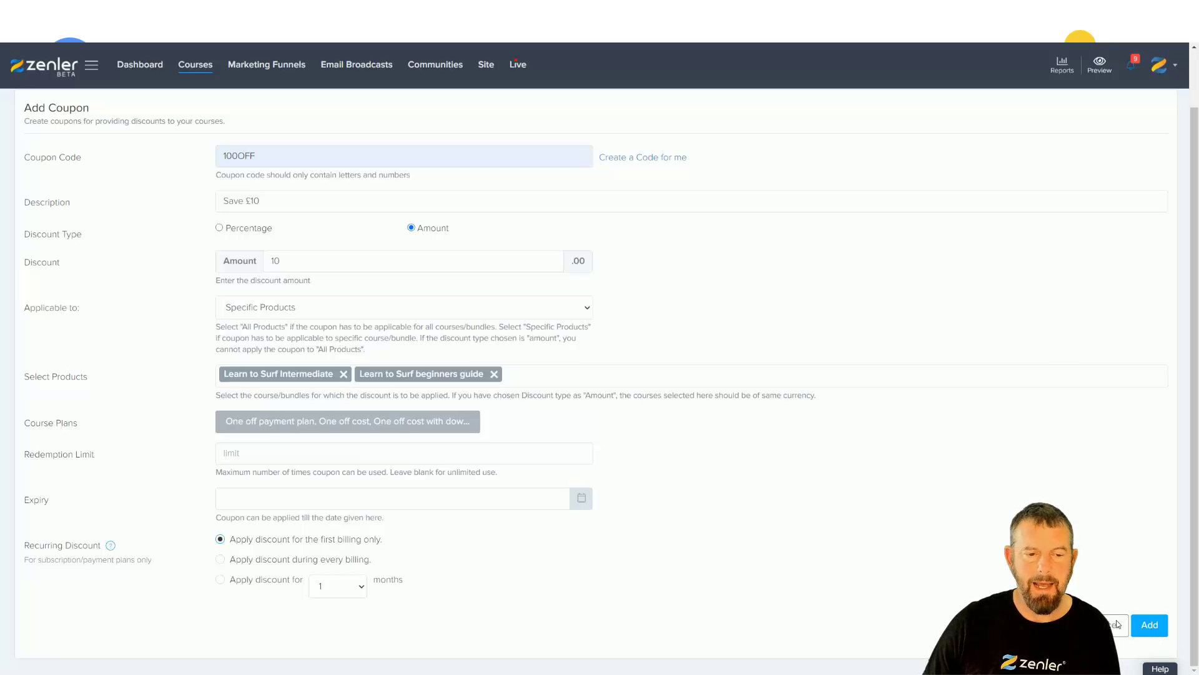
pyautogui.click(1149, 625)
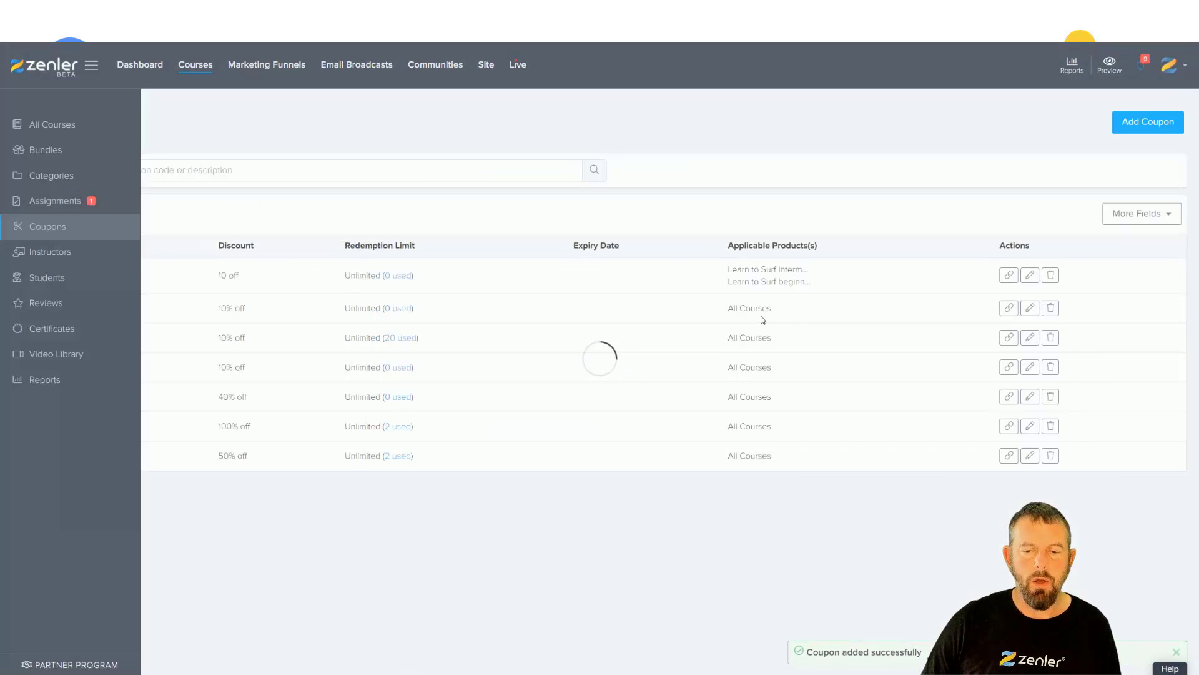